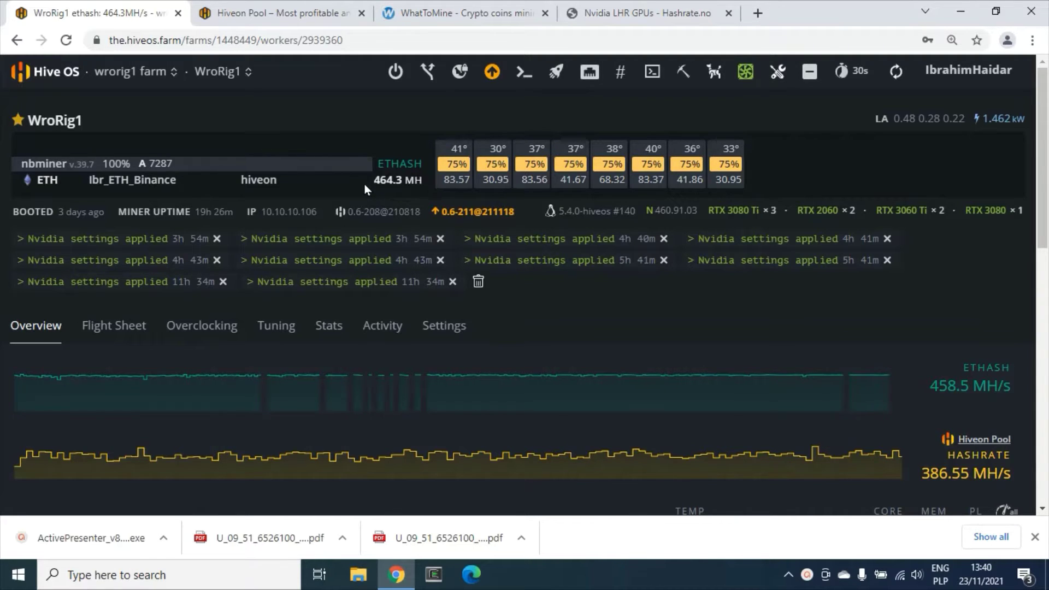
left_click_drag(367, 184, 418, 183)
left_click(331, 119)
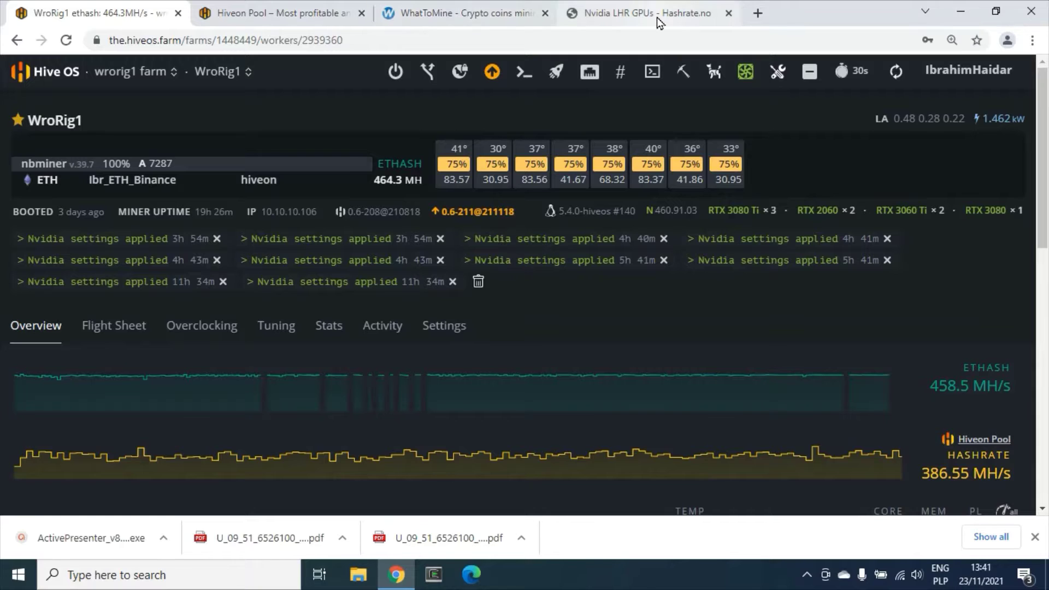
Switch to WhatToMine and enable the rig's cards: three 3080Ti, one 3080L, two 3060TiL and two 2060.
left_click(431, 18)
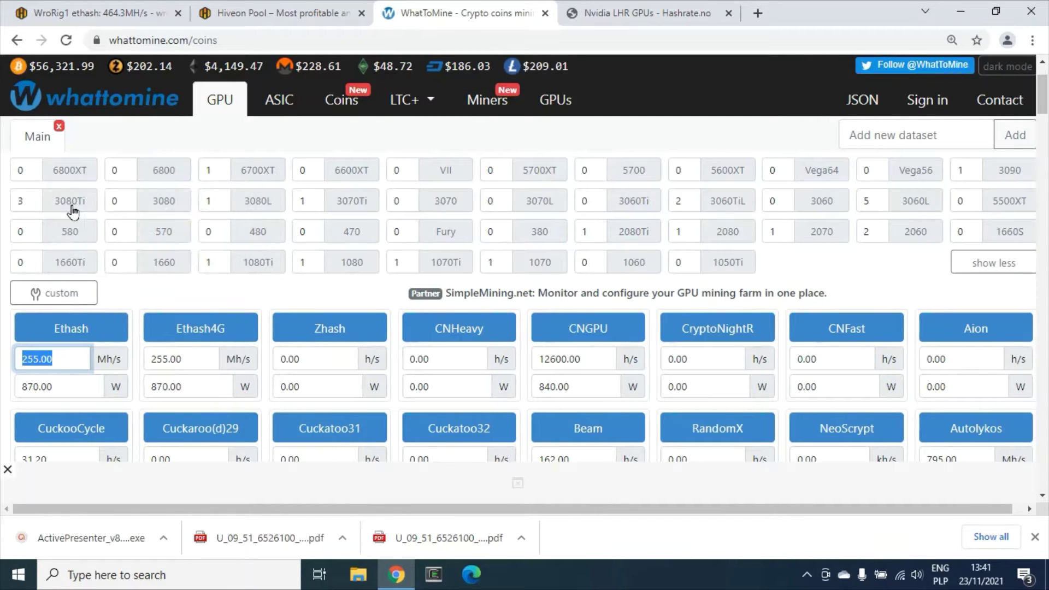
mouse_move(81, 210)
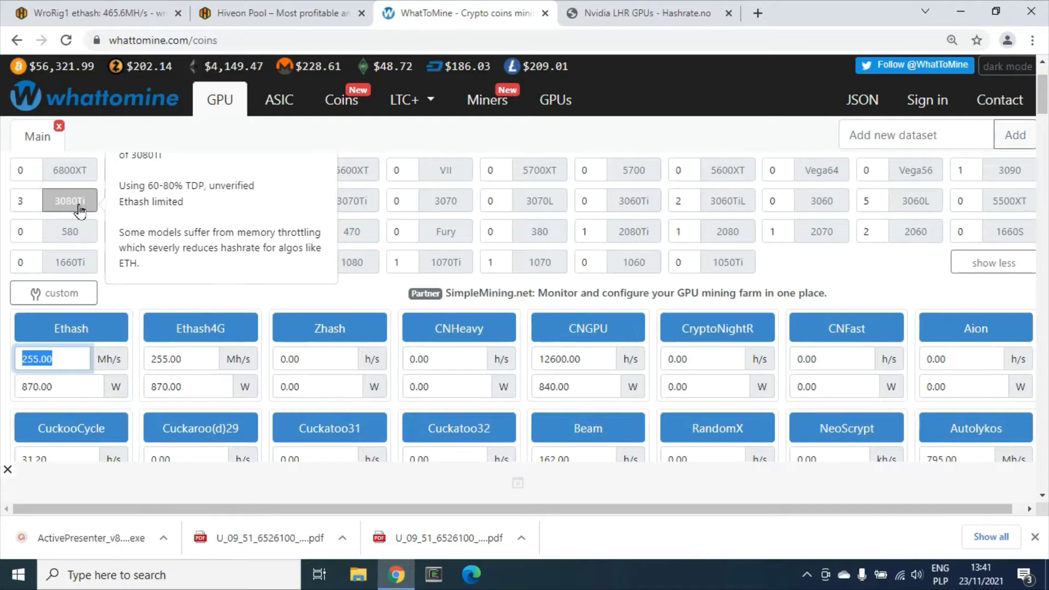
left_click(80, 210)
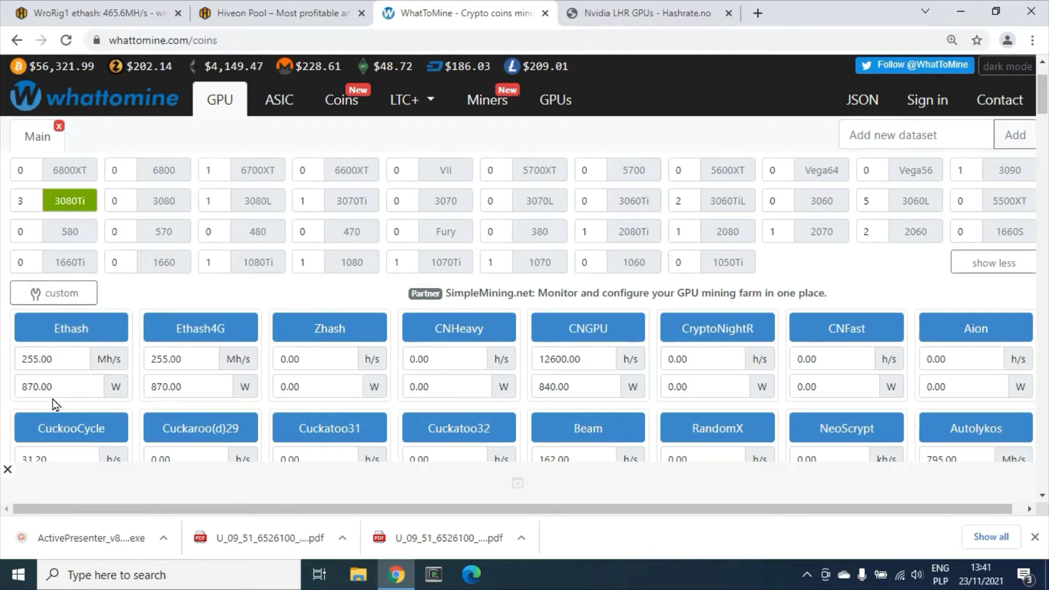
left_click_drag(66, 362, 19, 358)
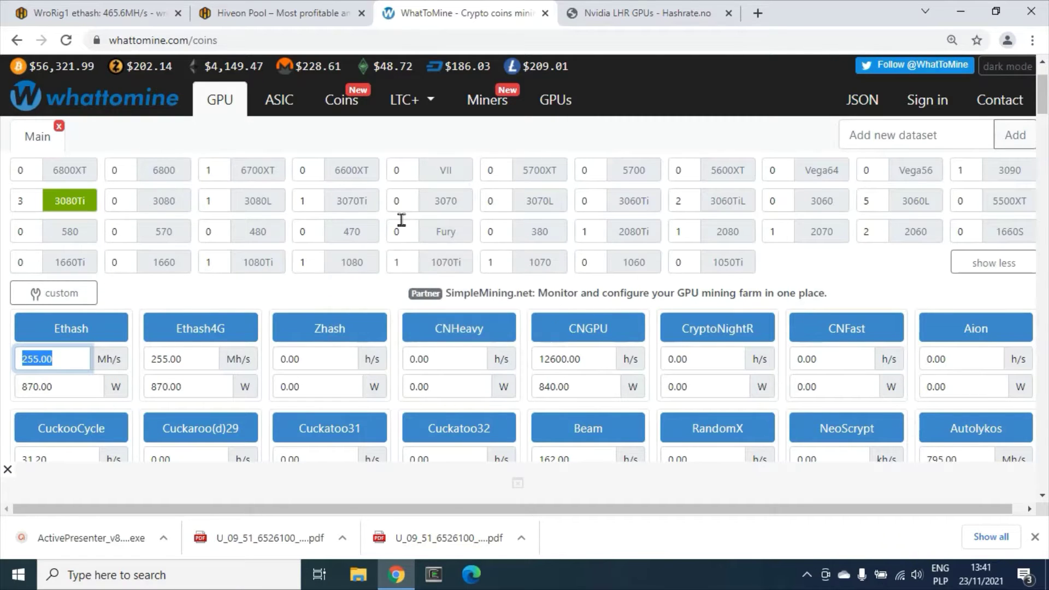
left_click(267, 207)
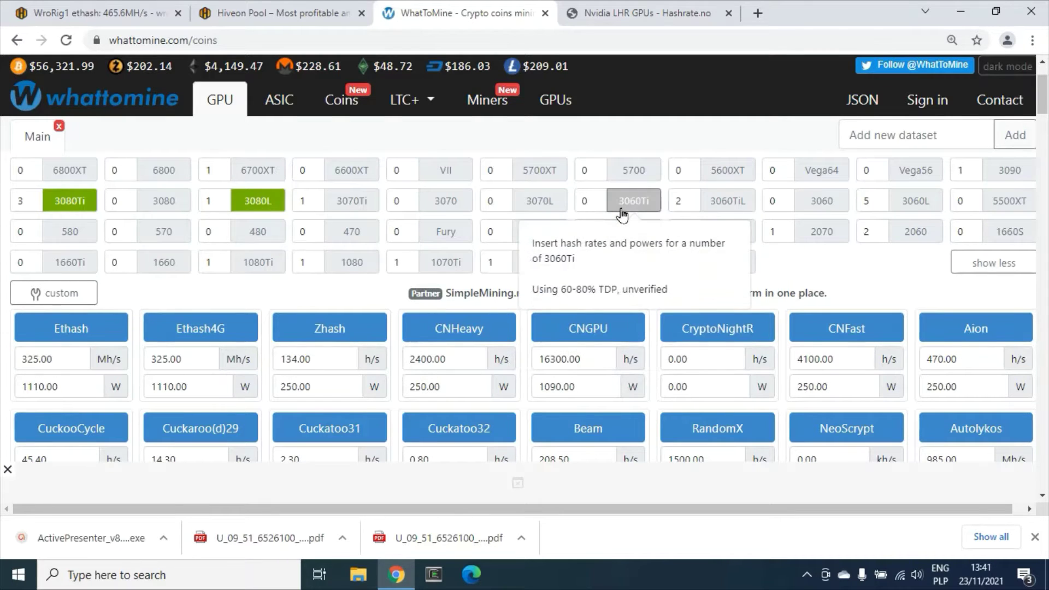
left_click(734, 211)
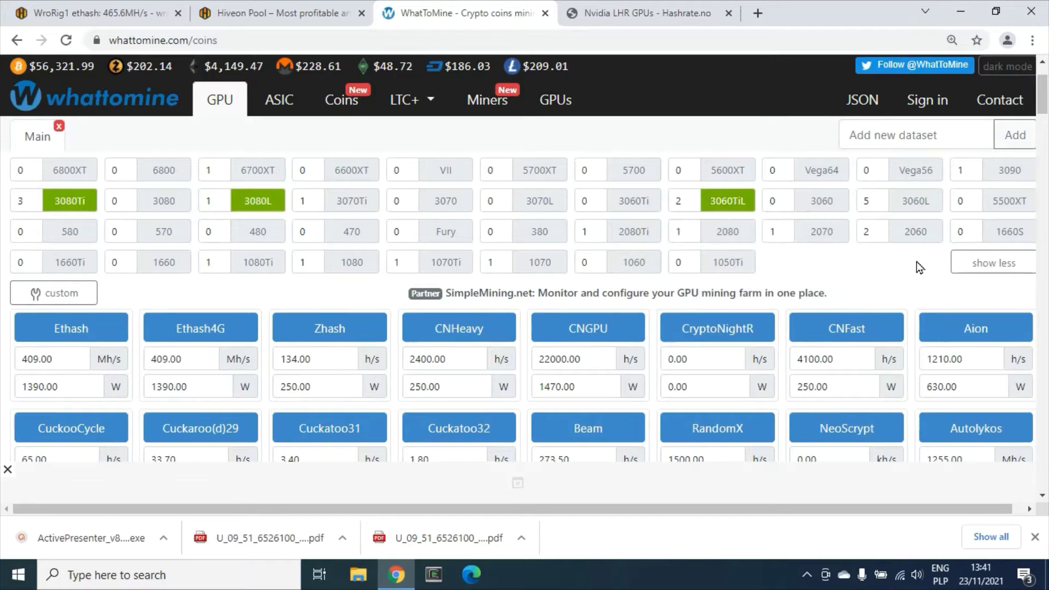
left_click(916, 241)
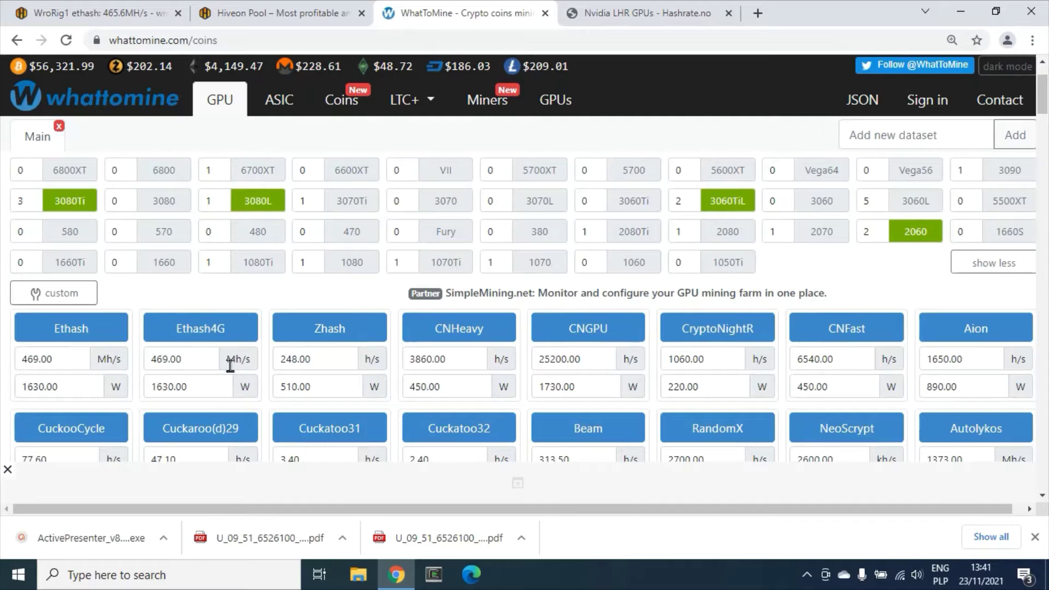
Review the Ethash values and electricity cost, calculate the coin profitability for the selected cards, and check Ethereum's profit.
left_click(60, 361)
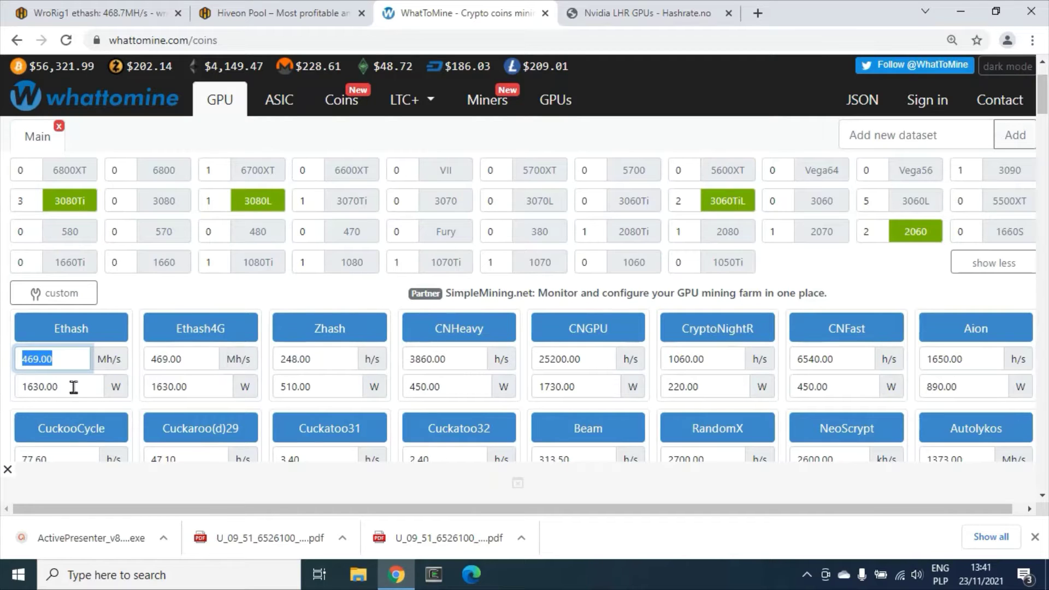
key("Tab")
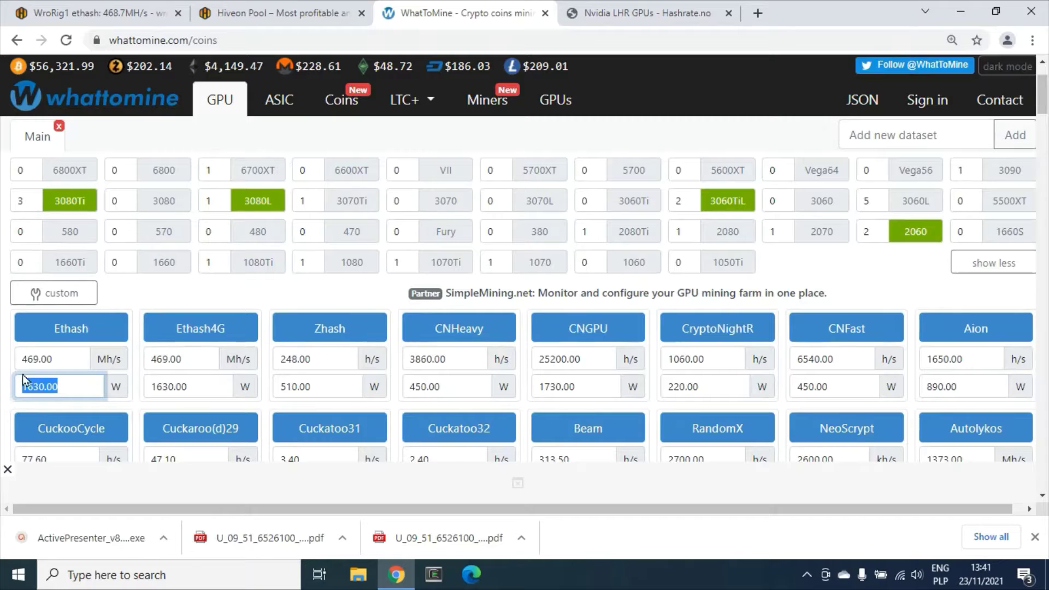
scroll(180, 343, "down", 4)
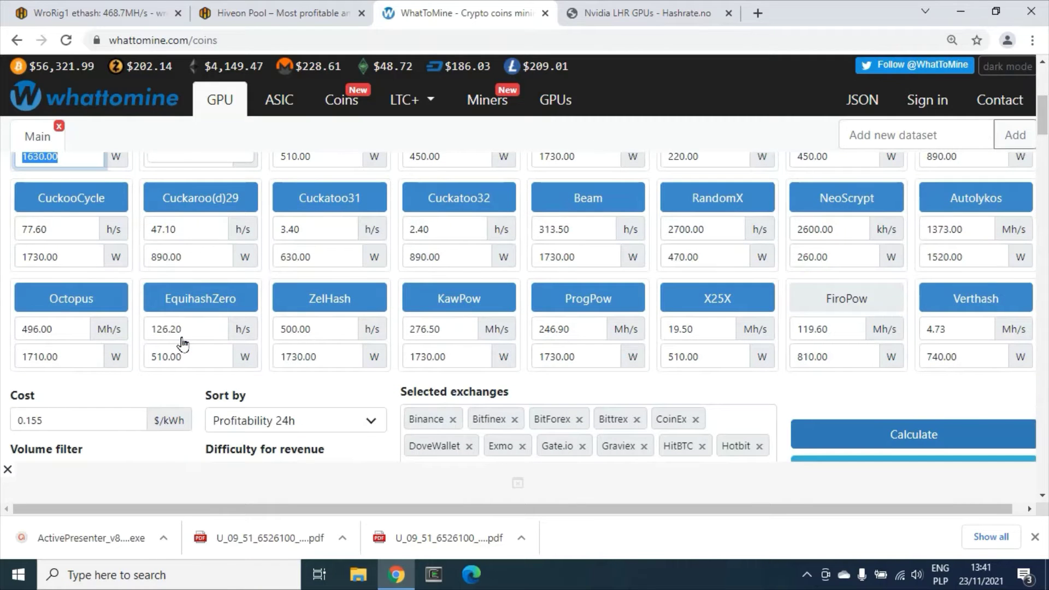
left_click(82, 421)
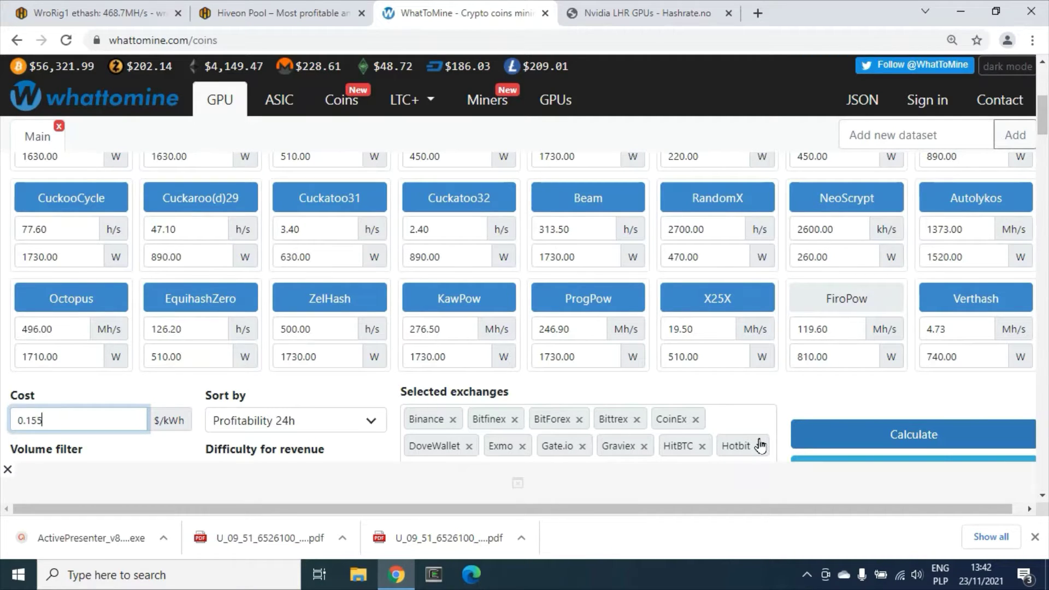
left_click(896, 429)
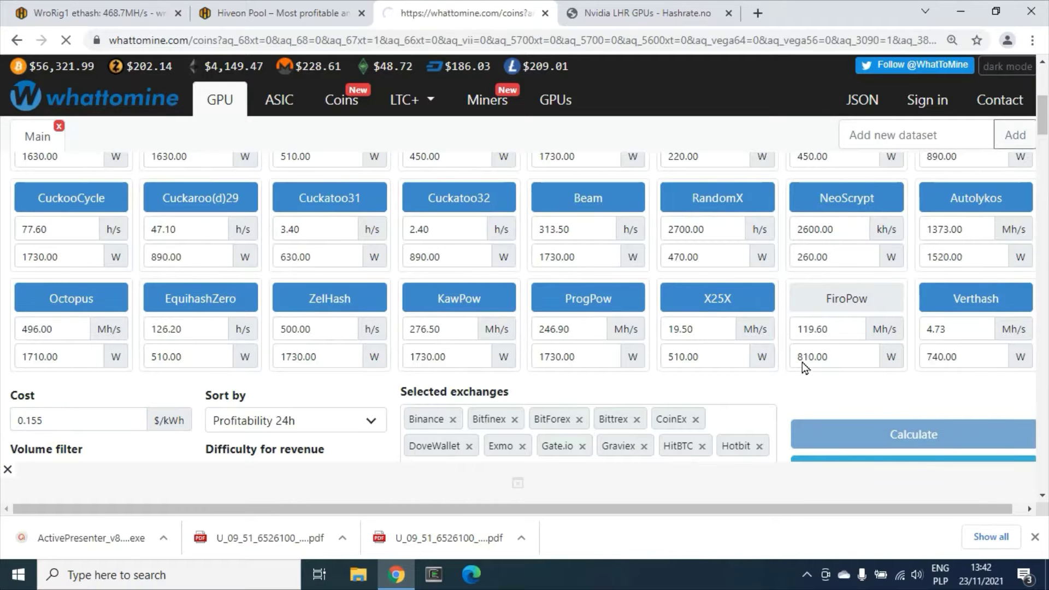
scroll(802, 363, "down", 10)
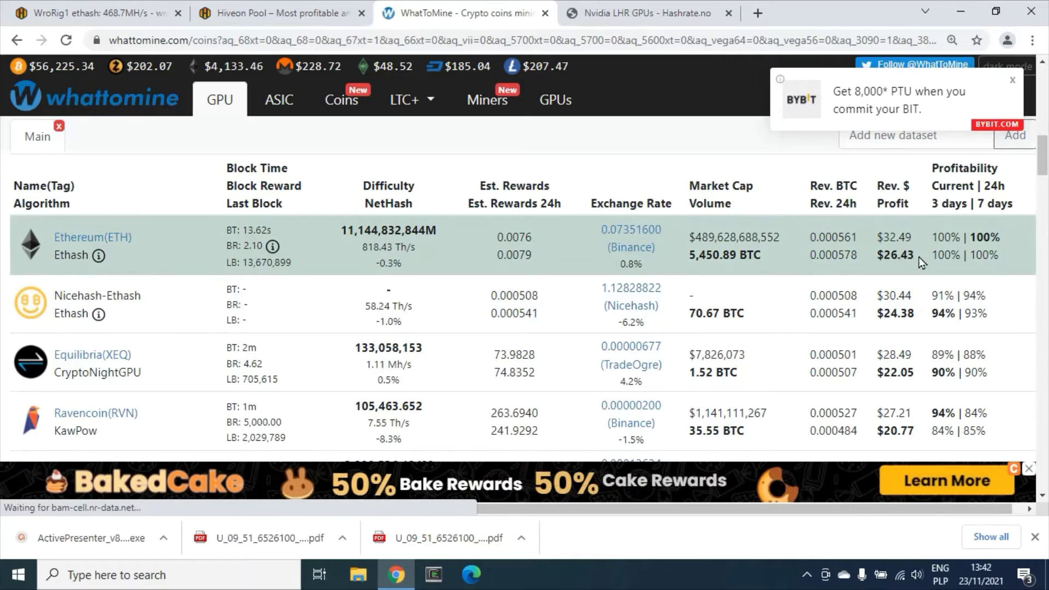
double_click(887, 256)
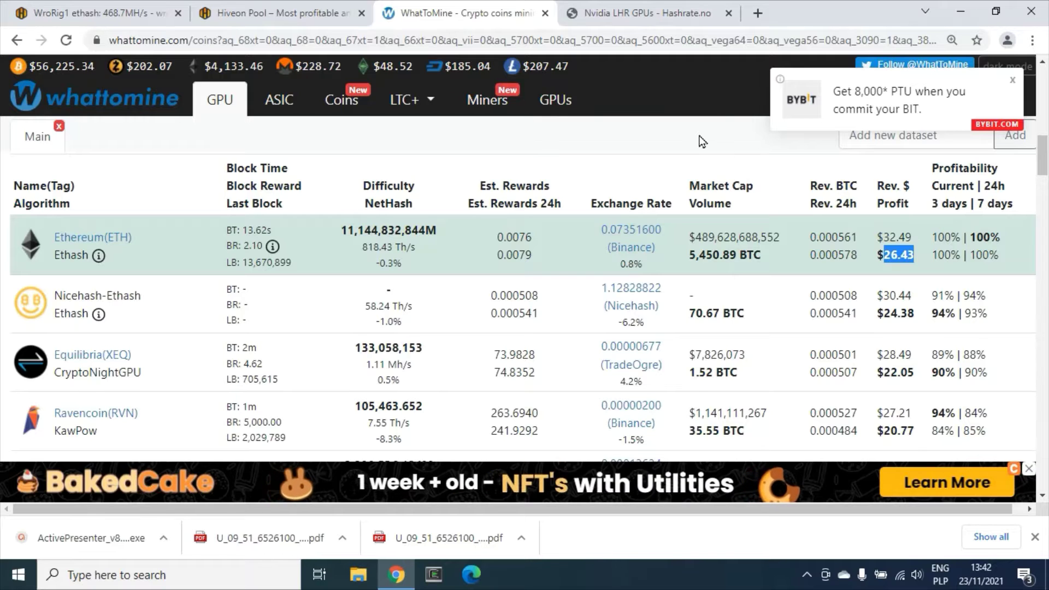
Switch to Hashrate.no and open the NVIDIA RTX 3080 Ti page from the LHR GPU list.
scroll(335, 143, "up", 5)
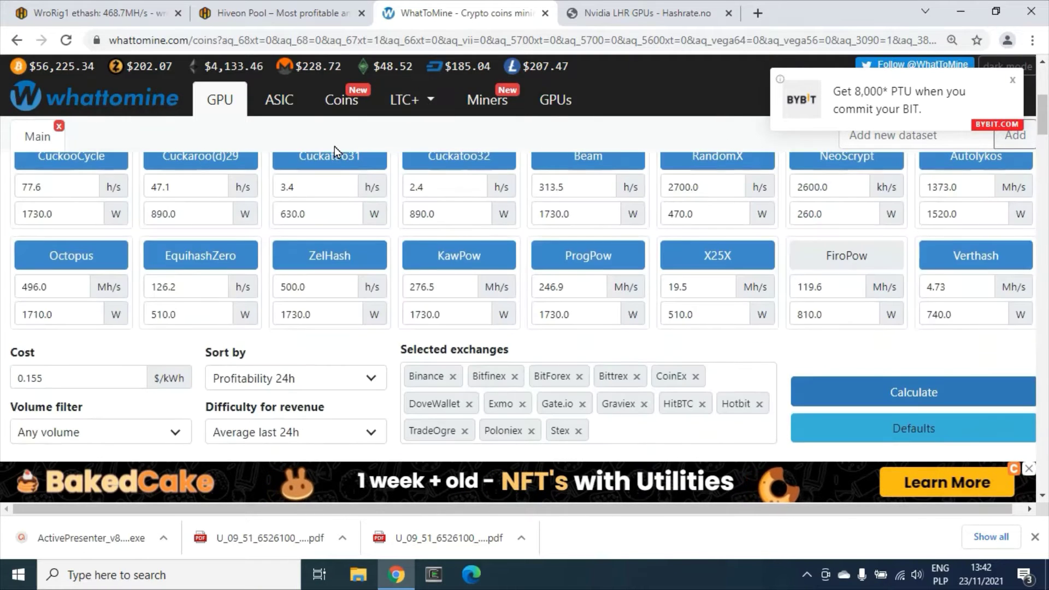
scroll(341, 171, "up", 5)
scroll(452, 105, "down", 4)
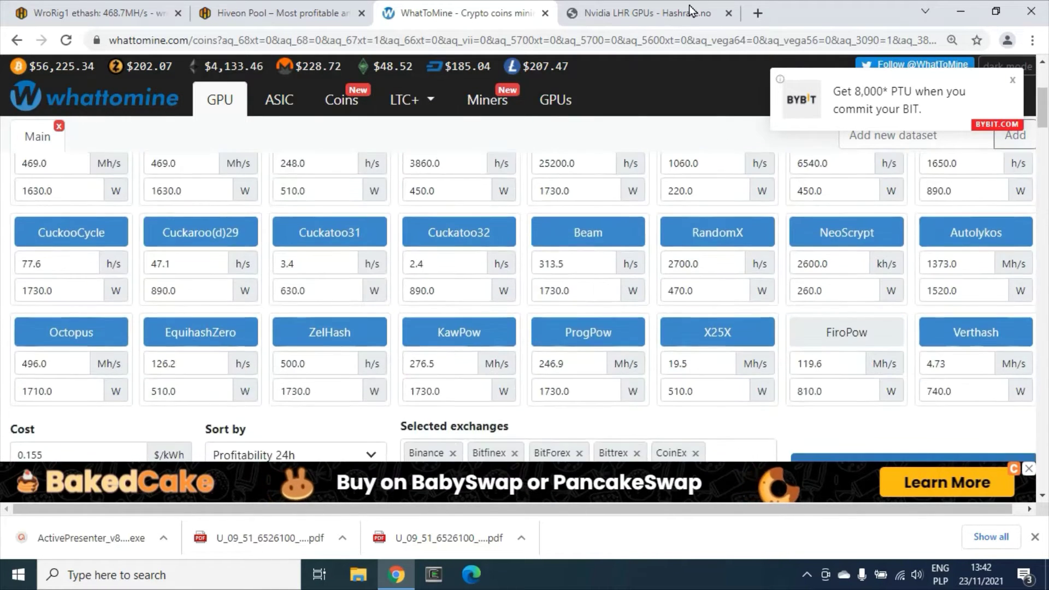
left_click(666, 11)
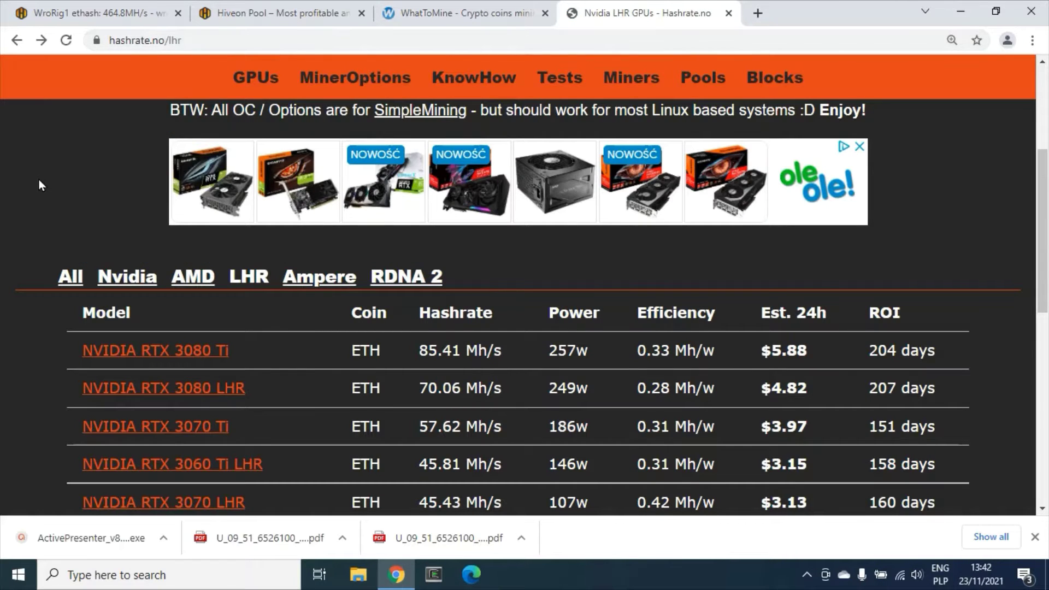
scroll(47, 175, "down", 3)
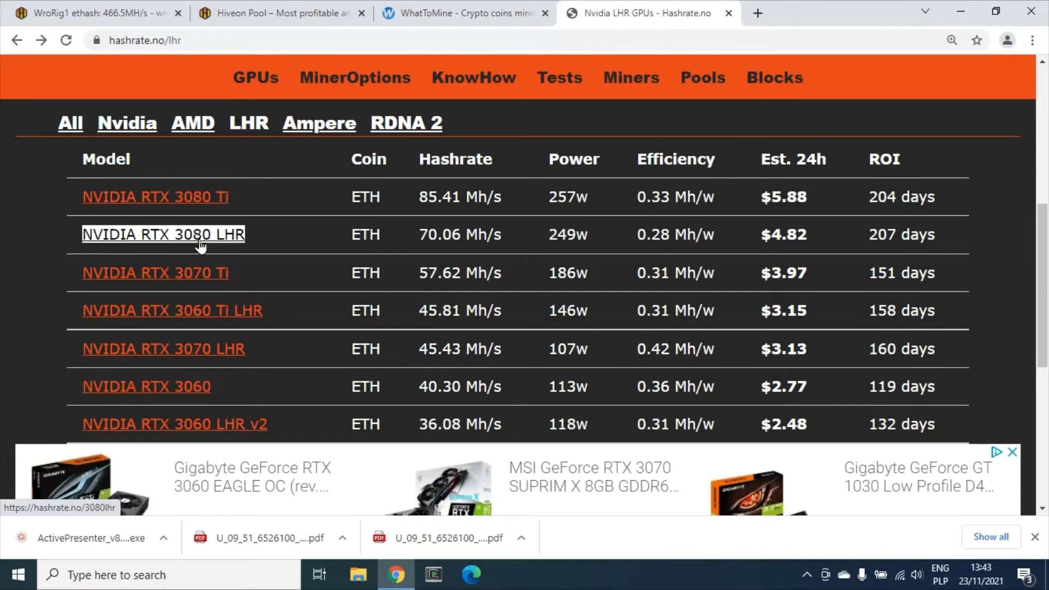
left_click(192, 205)
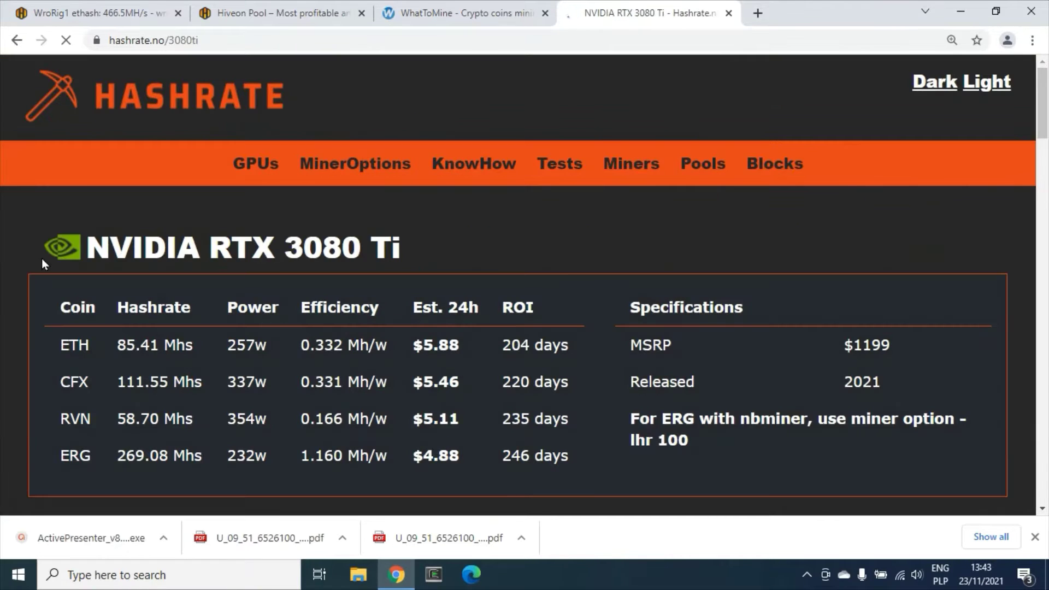
Examine the RTX 3080 Ti's recommended miner, its Medium and High Ethereum overclock profiles, and the Conflux overclock section.
scroll(43, 263, "down", 8)
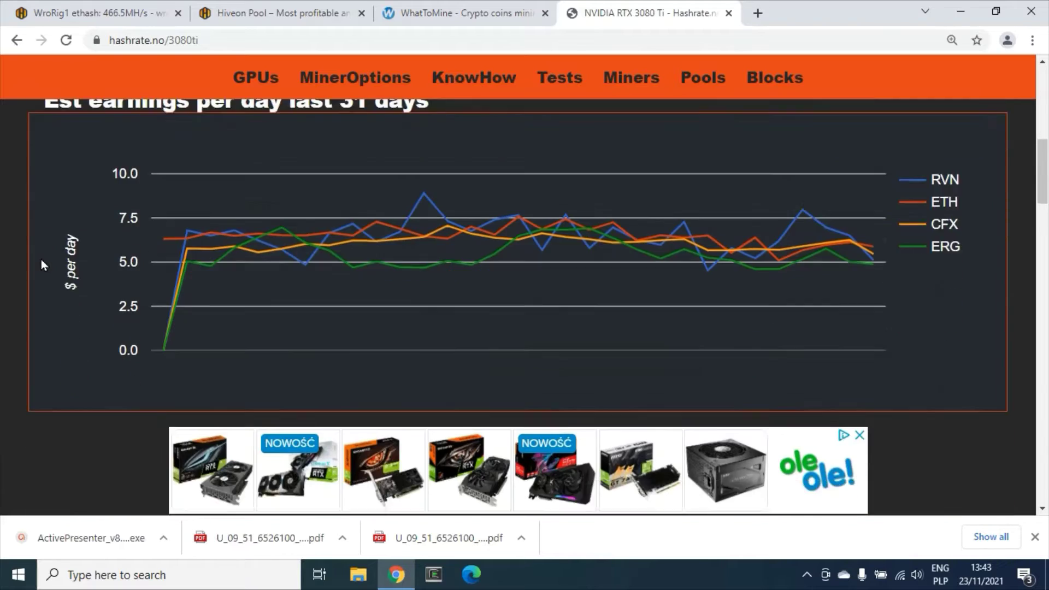
scroll(42, 263, "down", 7)
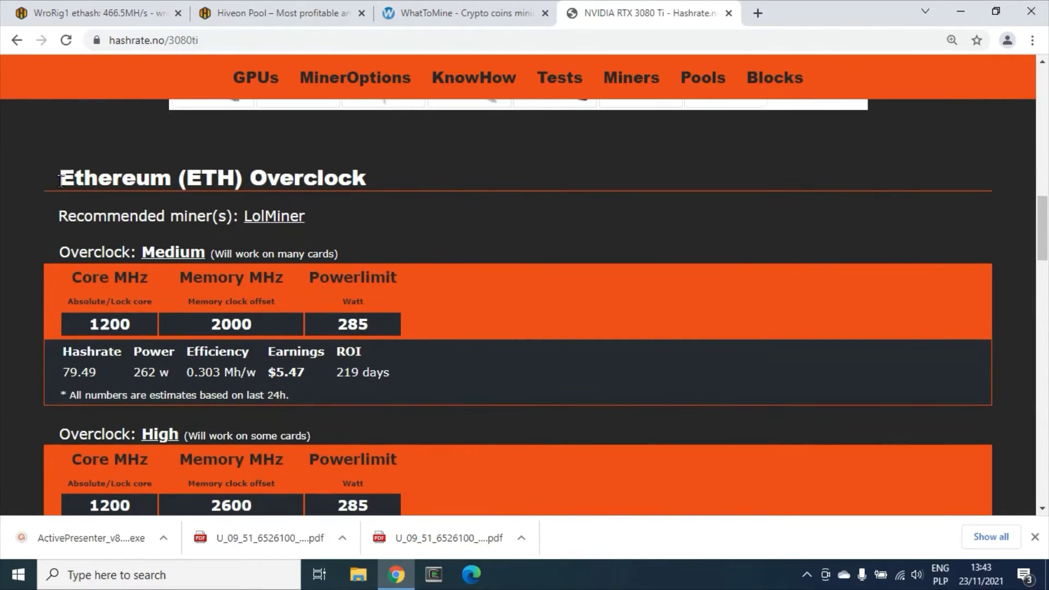
left_click_drag(59, 180, 400, 188)
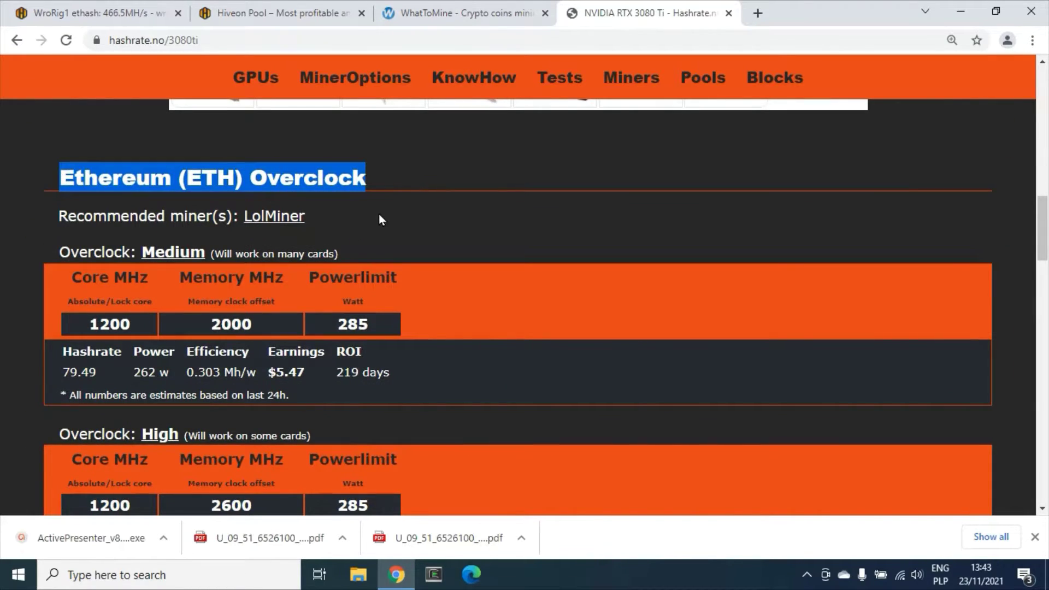
scroll(379, 214, "down", 1)
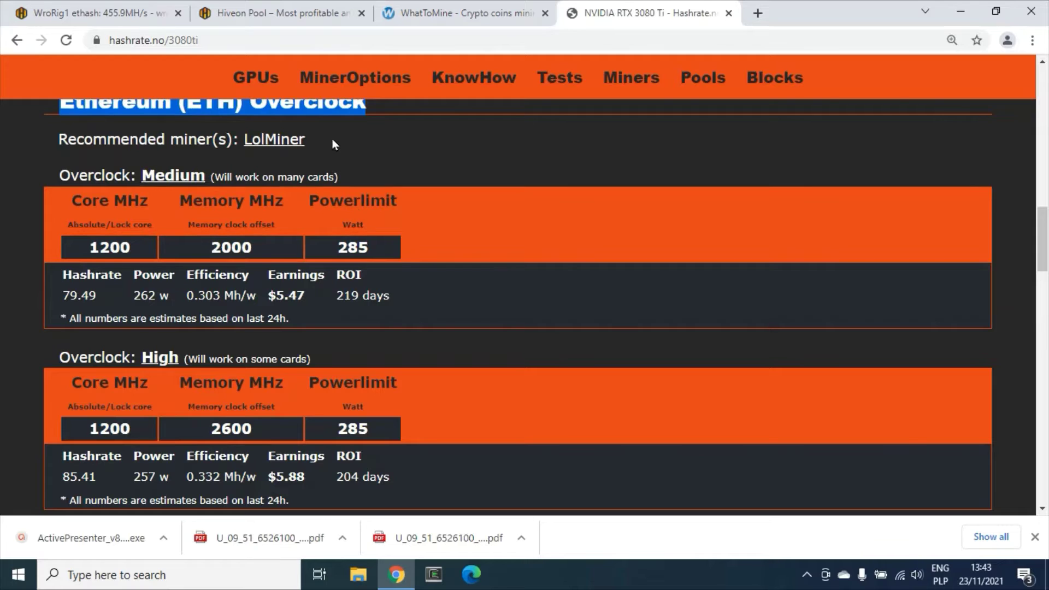
left_click_drag(333, 139, 96, 134)
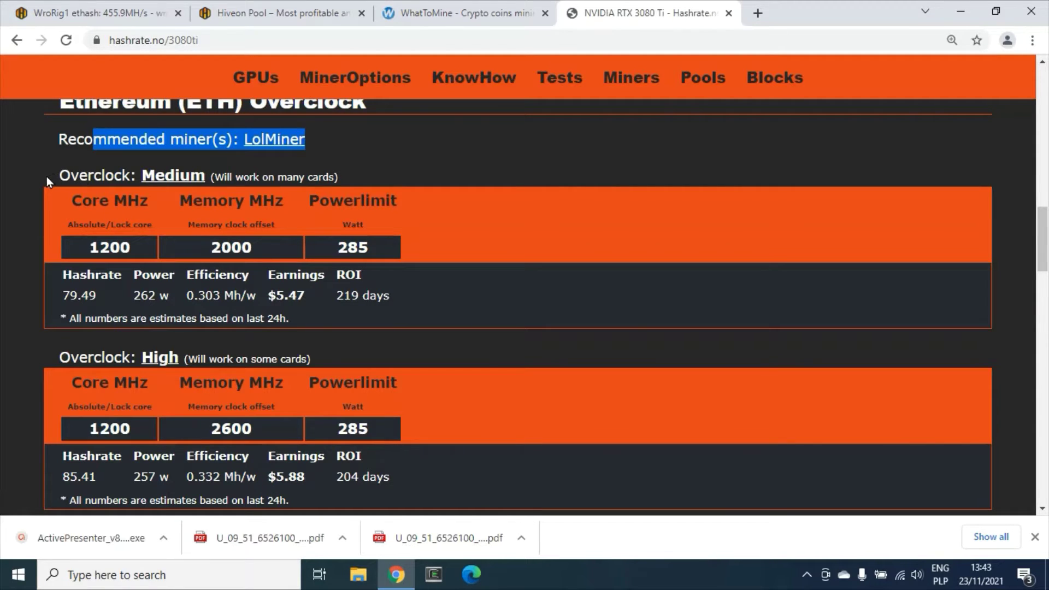
left_click_drag(46, 172, 415, 180)
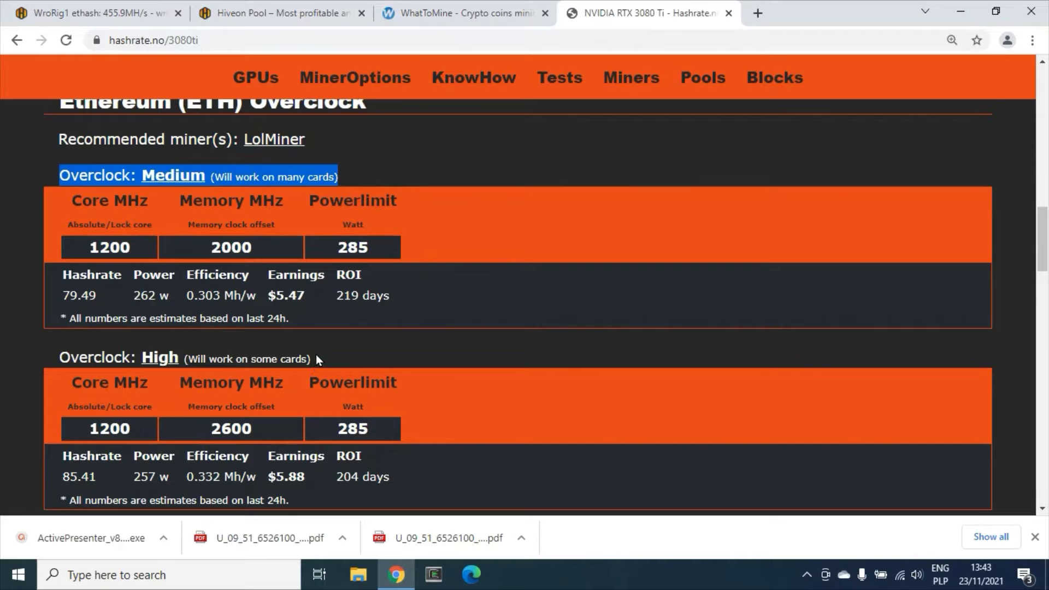
left_click_drag(316, 359, 14, 339)
scroll(14, 339, "down", 3)
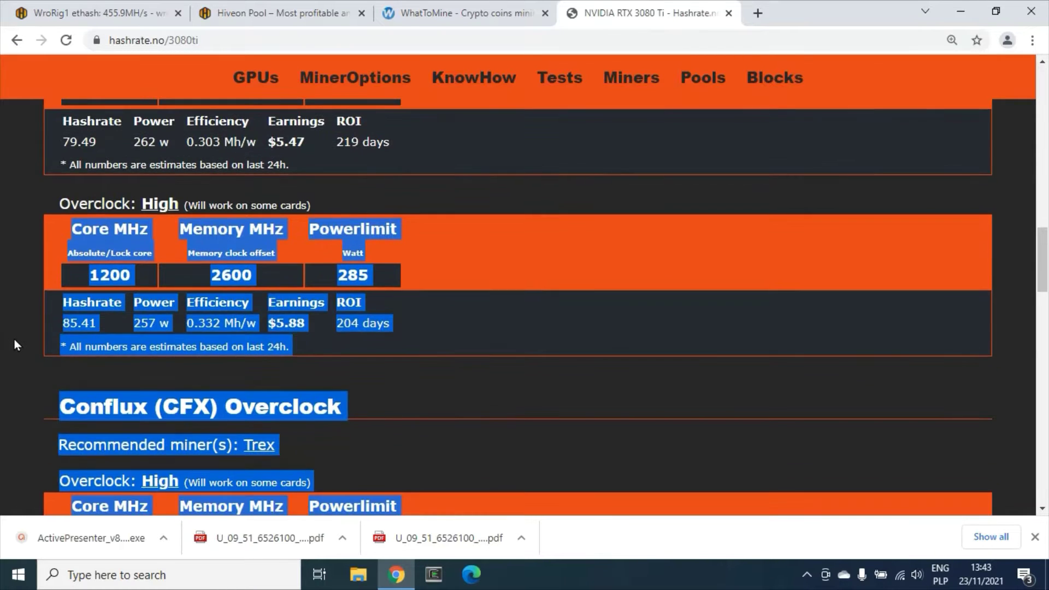
left_click(14, 339)
scroll(5, 289, "up", 2)
scroll(5, 289, "down", 4)
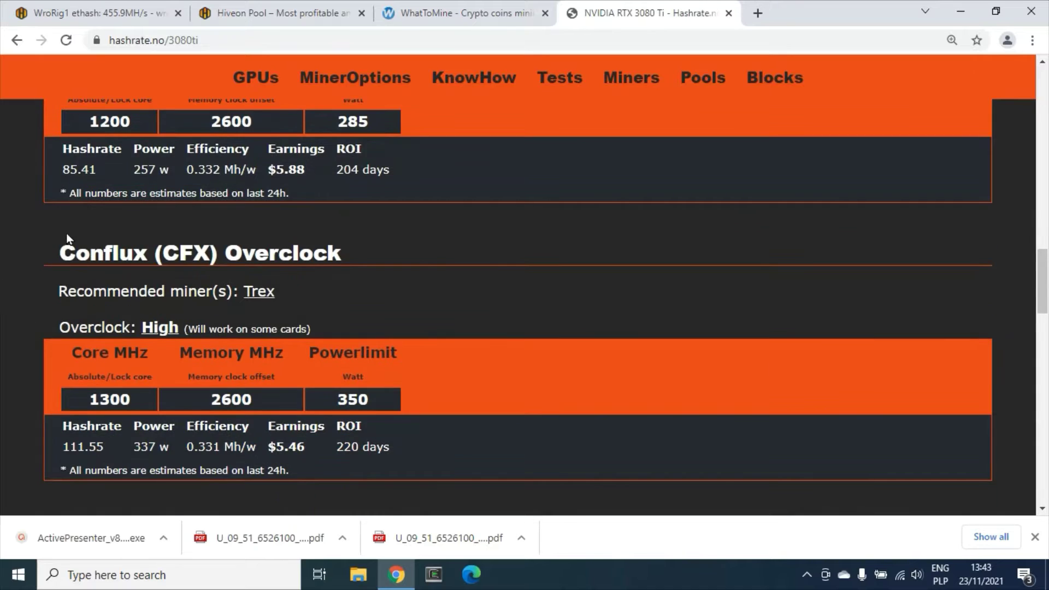
left_click_drag(61, 254, 344, 253)
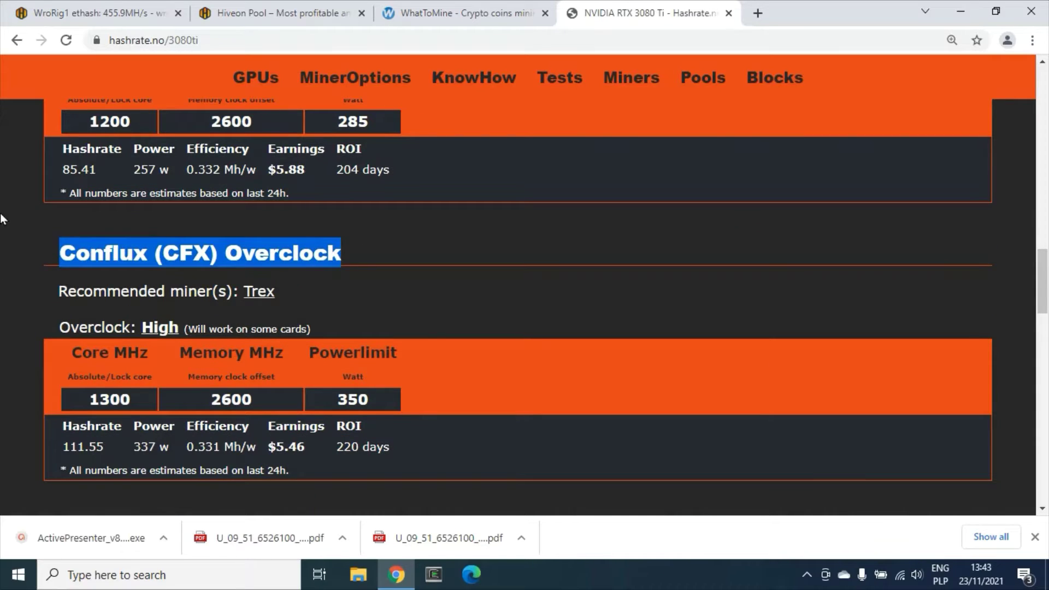
Return to the Medium Ethereum overclock and read its locked core clock, memory offset, power limit and hashrate.
scroll(2, 213, "up", 4)
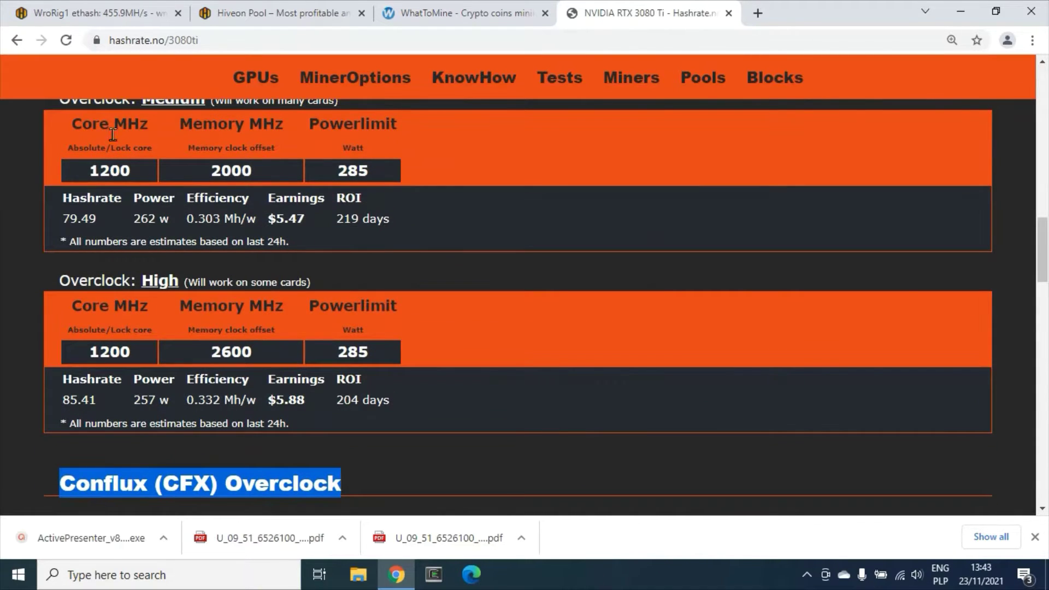
scroll(119, 130, "up", 1)
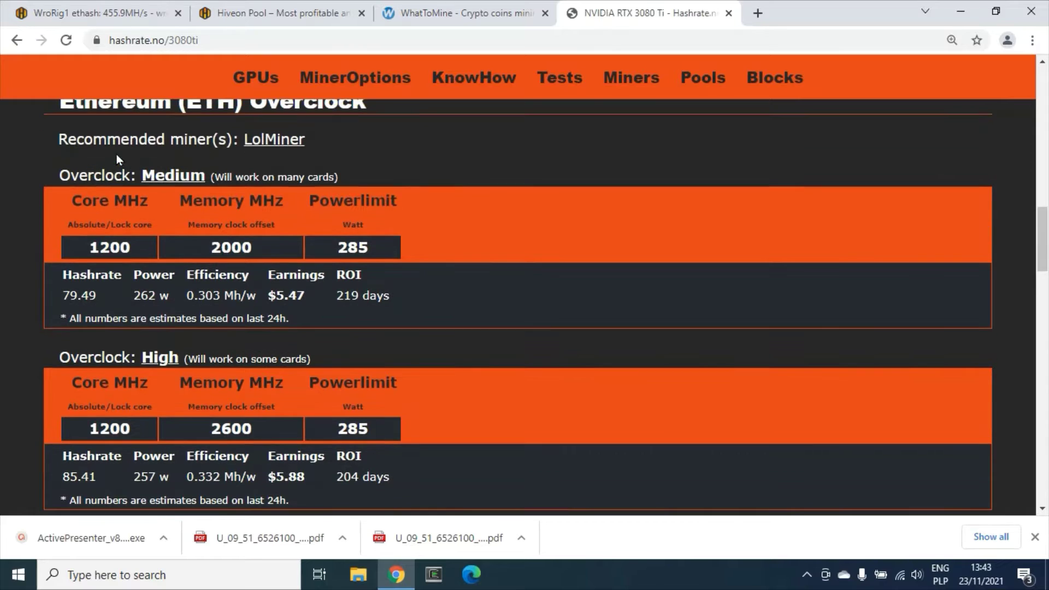
double_click(106, 248)
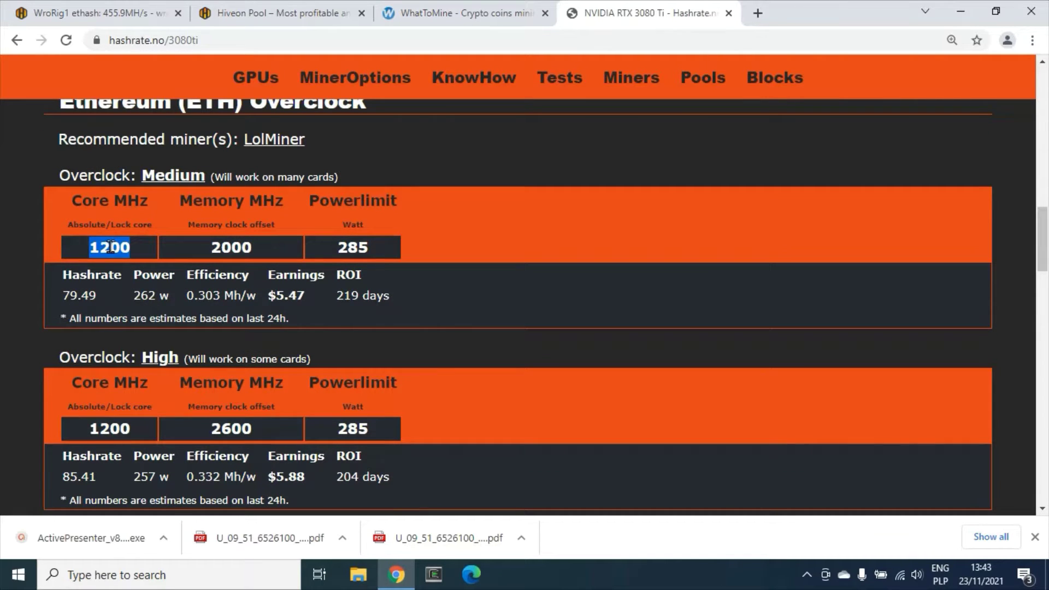
double_click(235, 246)
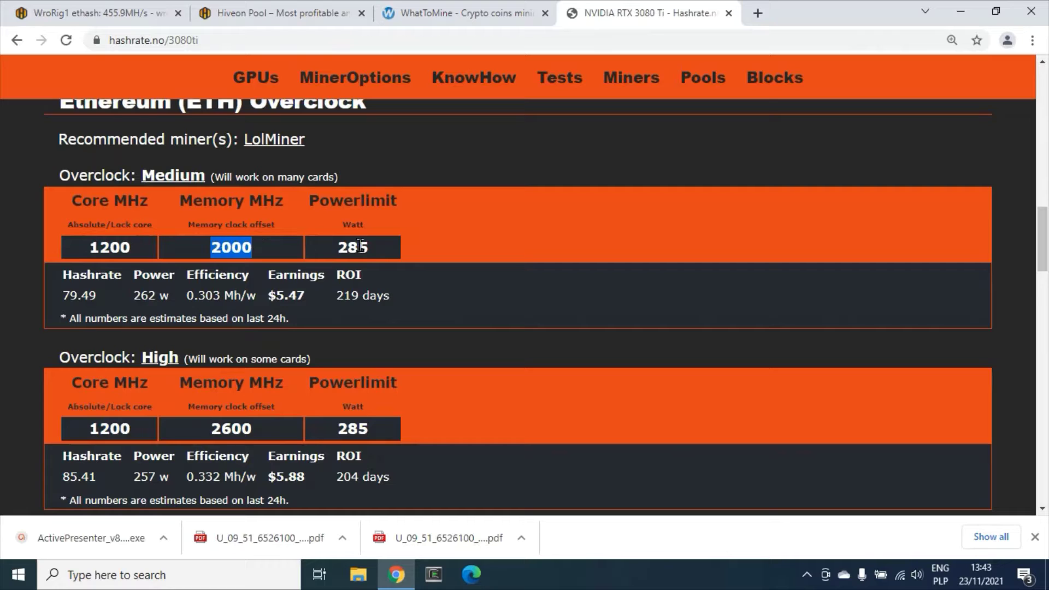
double_click(336, 248)
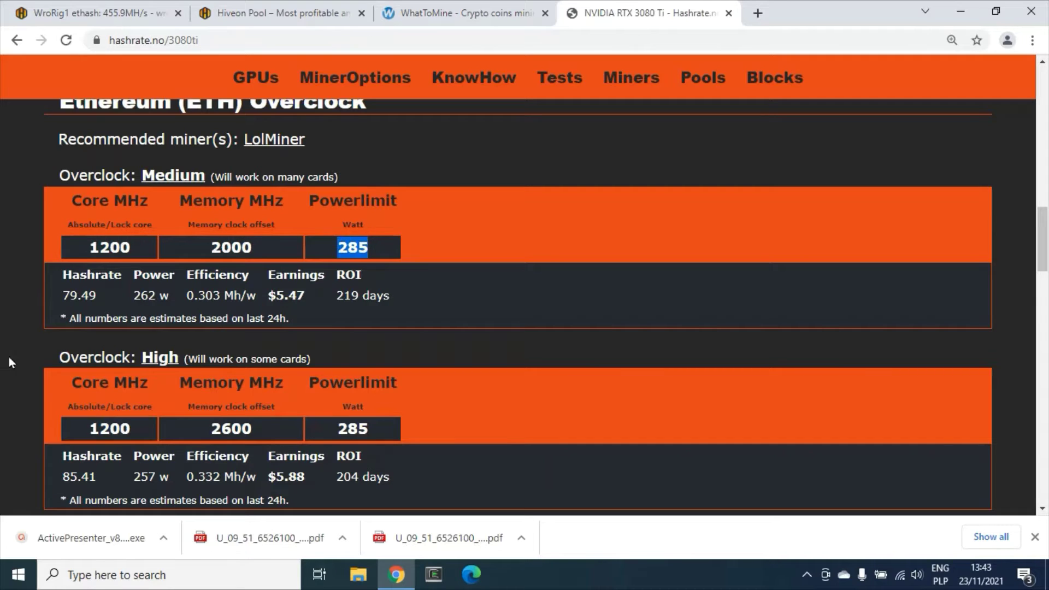
left_click_drag(108, 293, 20, 294)
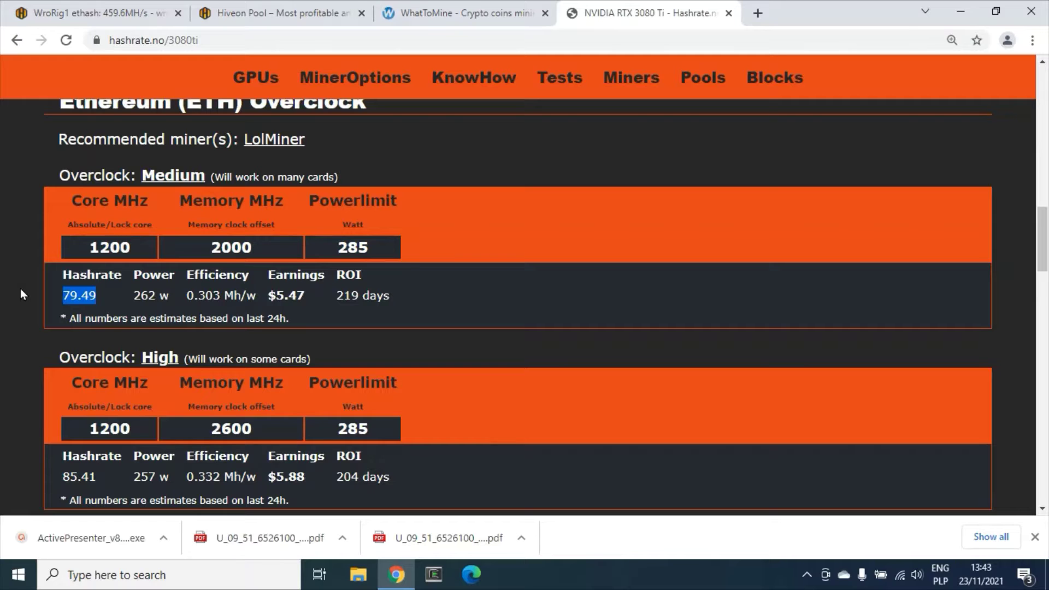
Read the High Ethereum overclock's locked core clock, memory offset, power limit and hashrate for the RTX 3080 Ti.
scroll(21, 294, "down", 1)
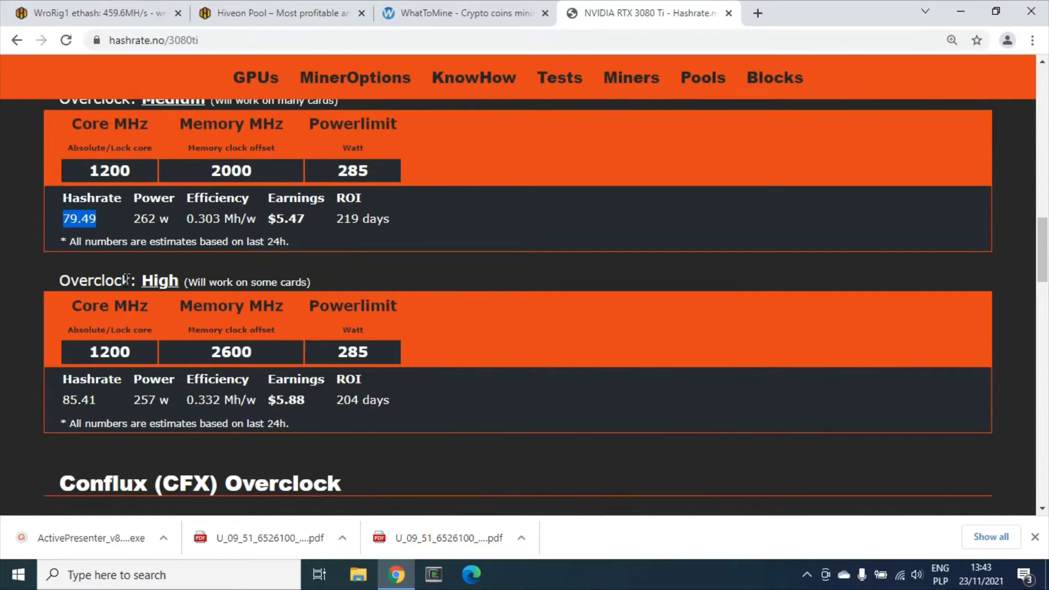
double_click(120, 352)
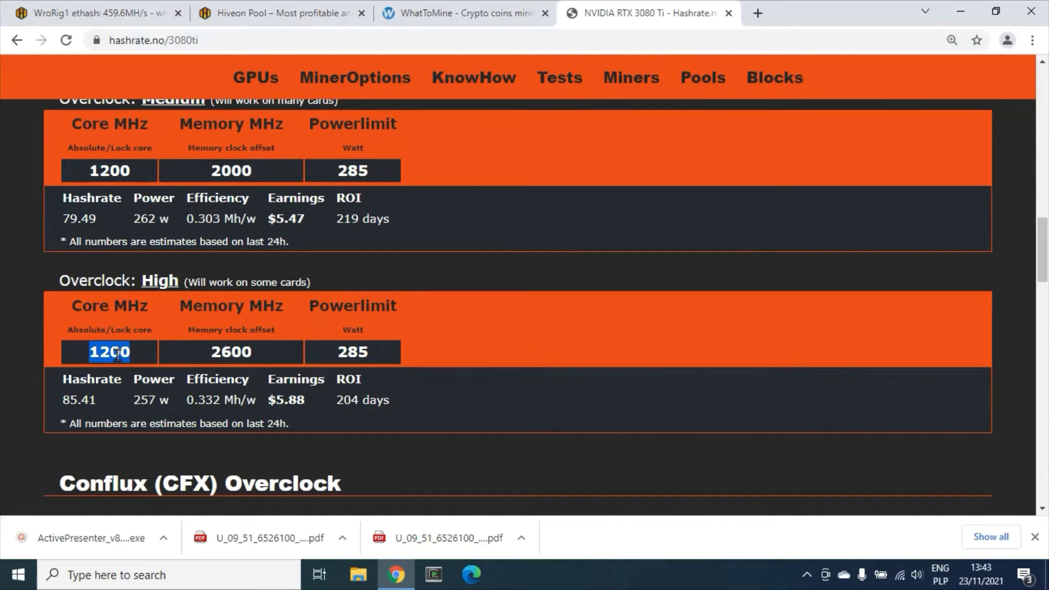
double_click(230, 352)
left_click(374, 353)
left_click_drag(96, 399, 58, 403)
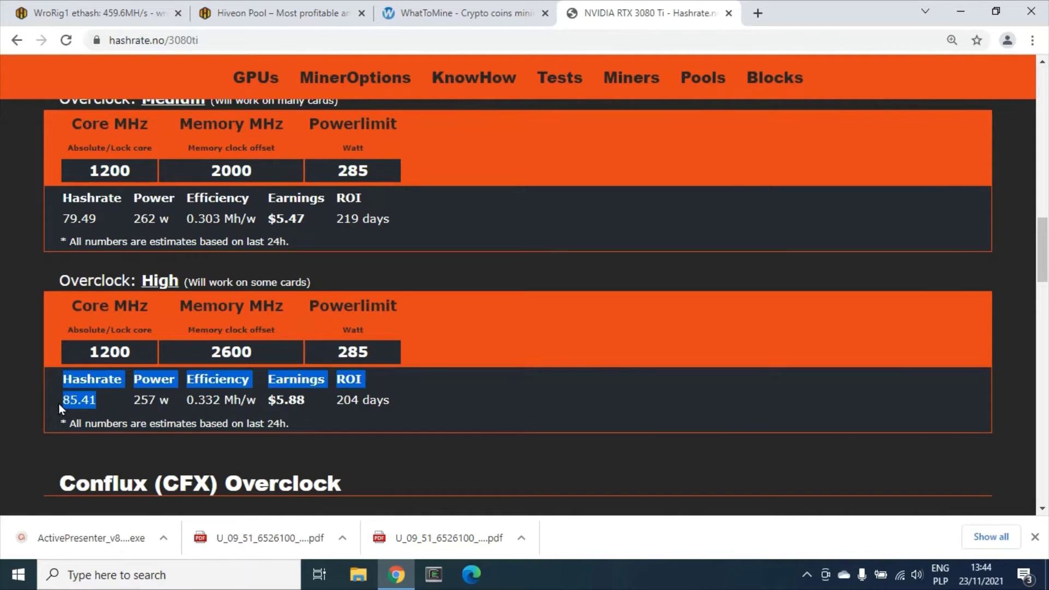
left_click(11, 404)
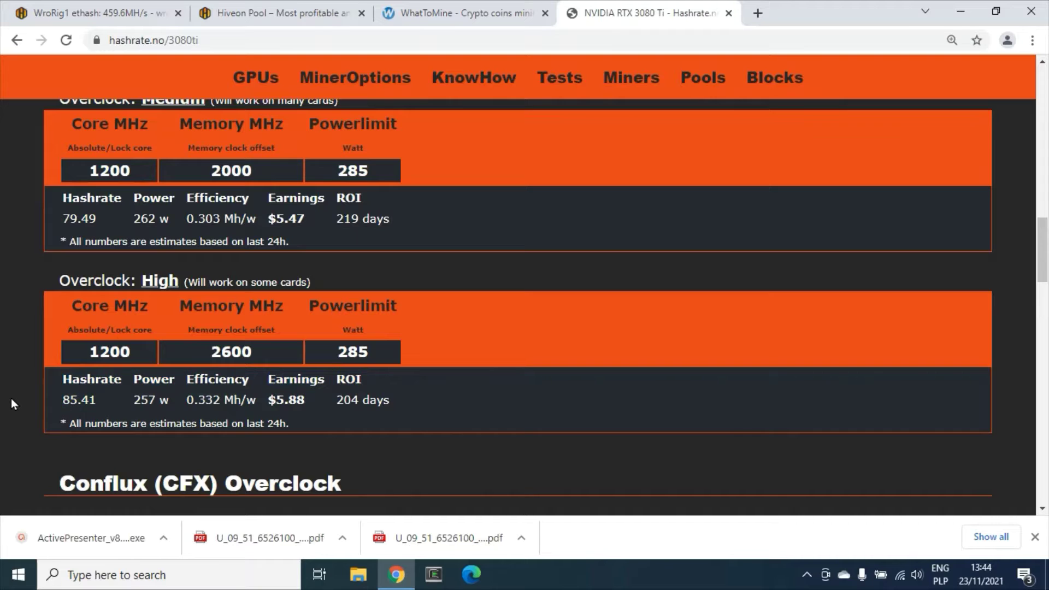
scroll(3, 362, "up", 1)
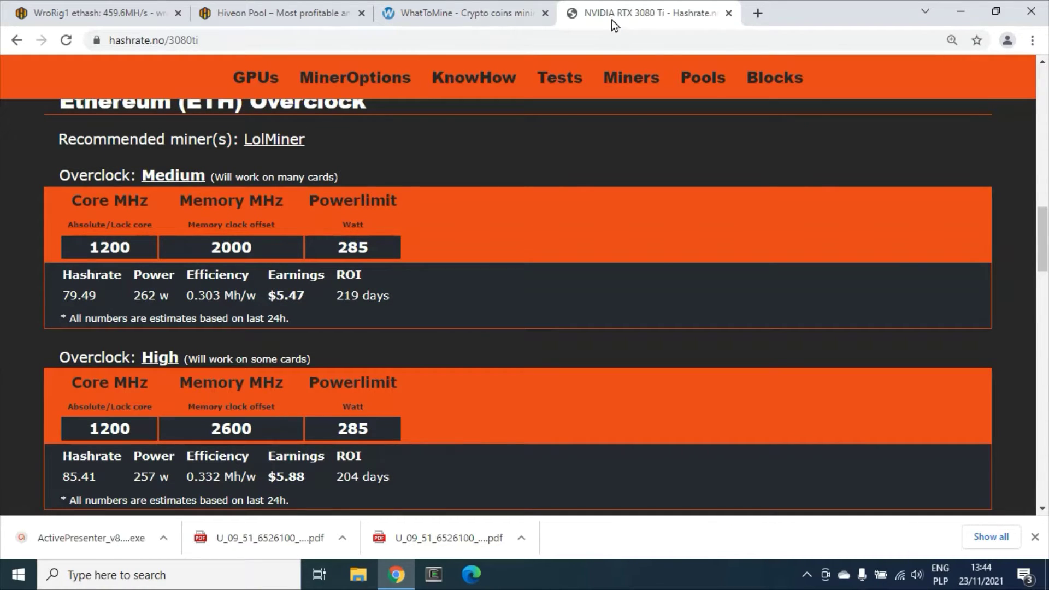
Compare the Ethash hashrate in WhatToMine with the RTX 3080 Ti's Ethereum figures on Hashrate.no.
left_click(462, 13)
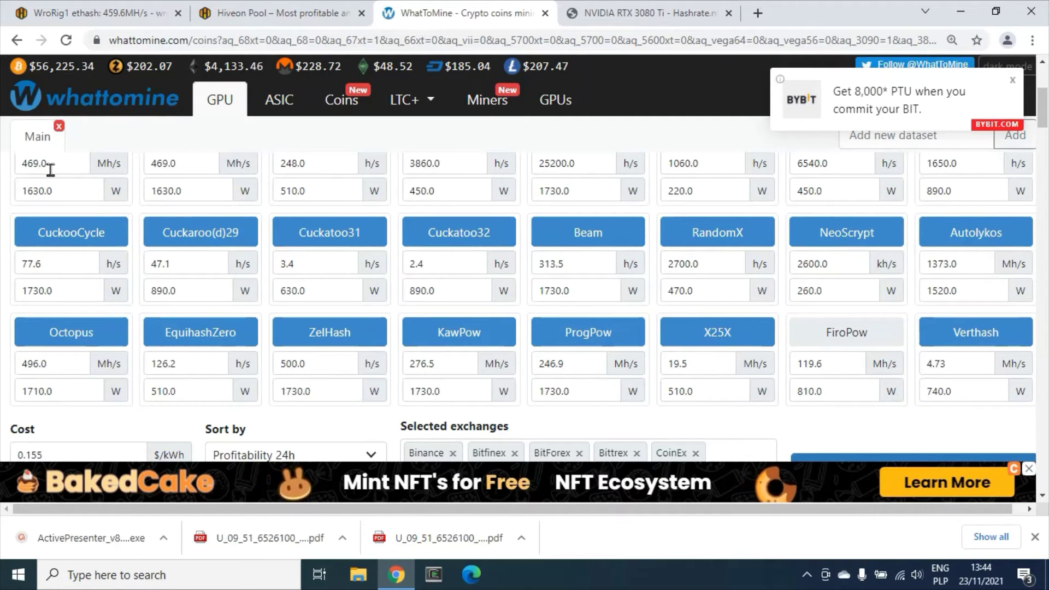
left_click(651, 15)
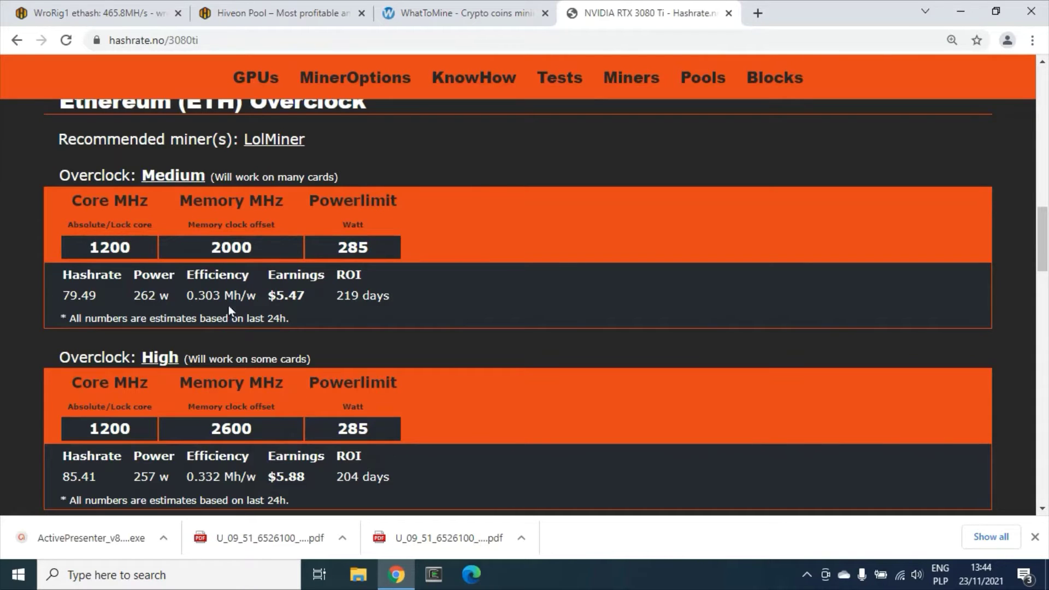
left_click(477, 15)
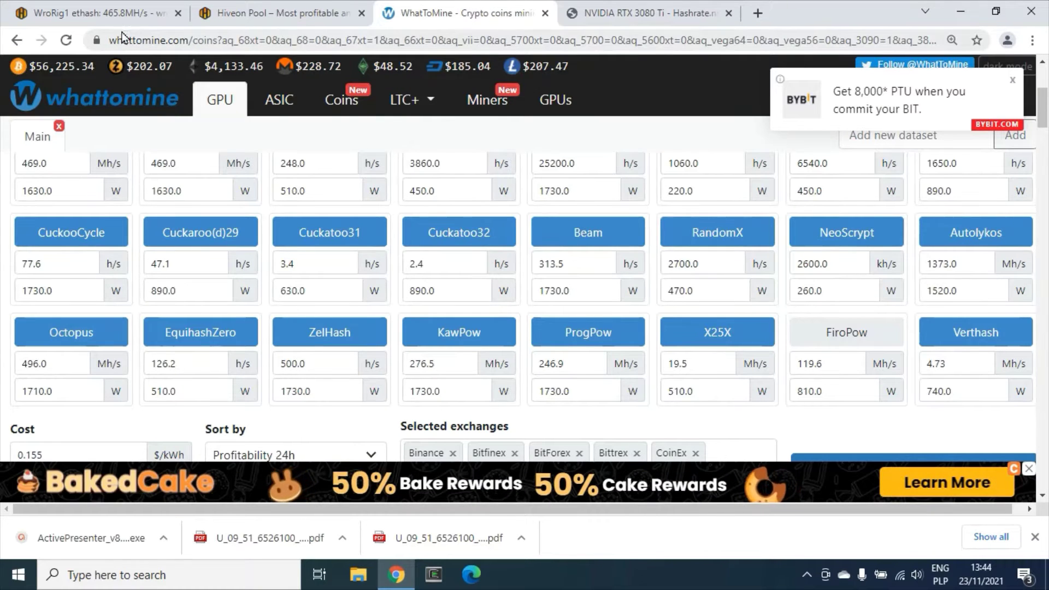
Switch to Hive OS and examine the hashrate of each GPU in WroRig1.
left_click(103, 13)
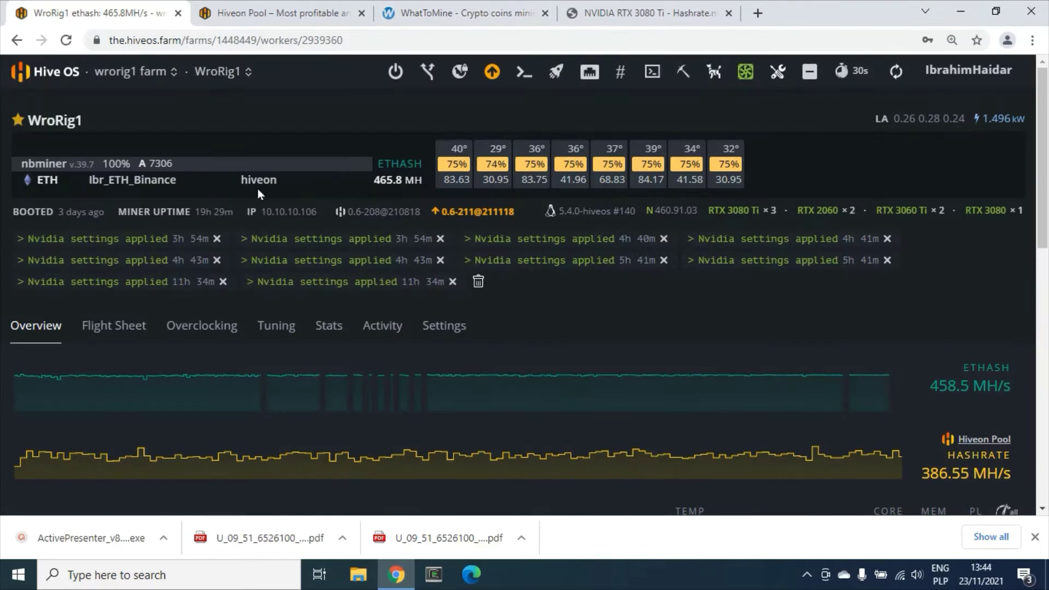
scroll(244, 181, "down", 8)
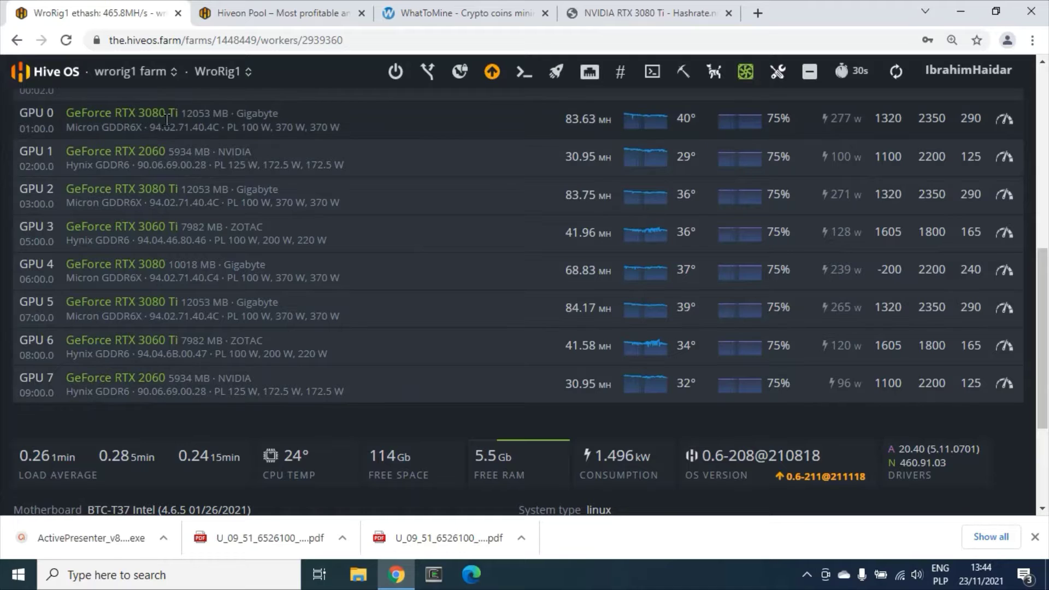
left_click_drag(564, 118, 599, 118)
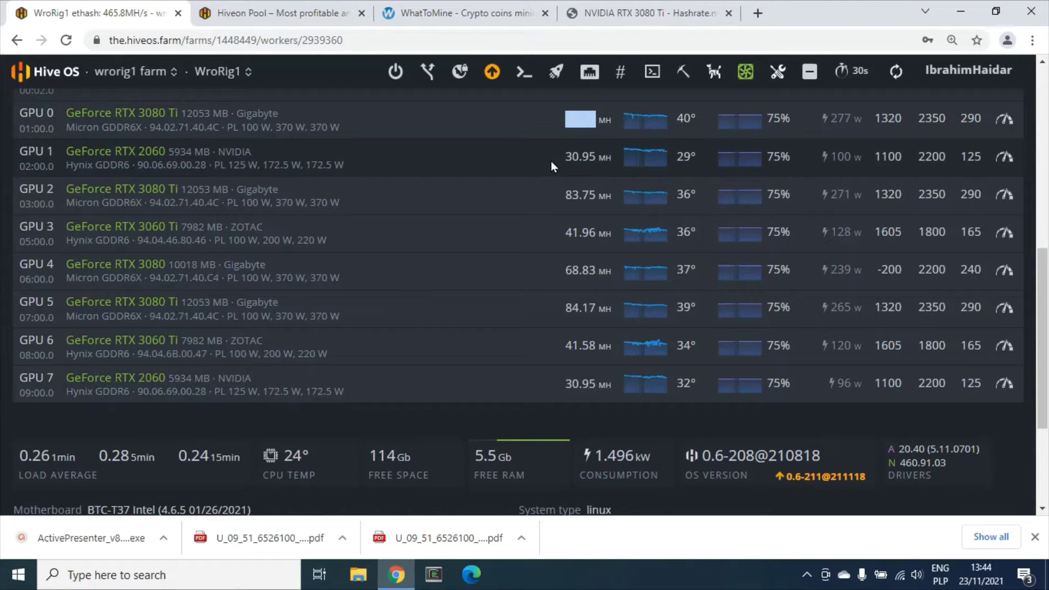
left_click_drag(551, 161, 581, 159)
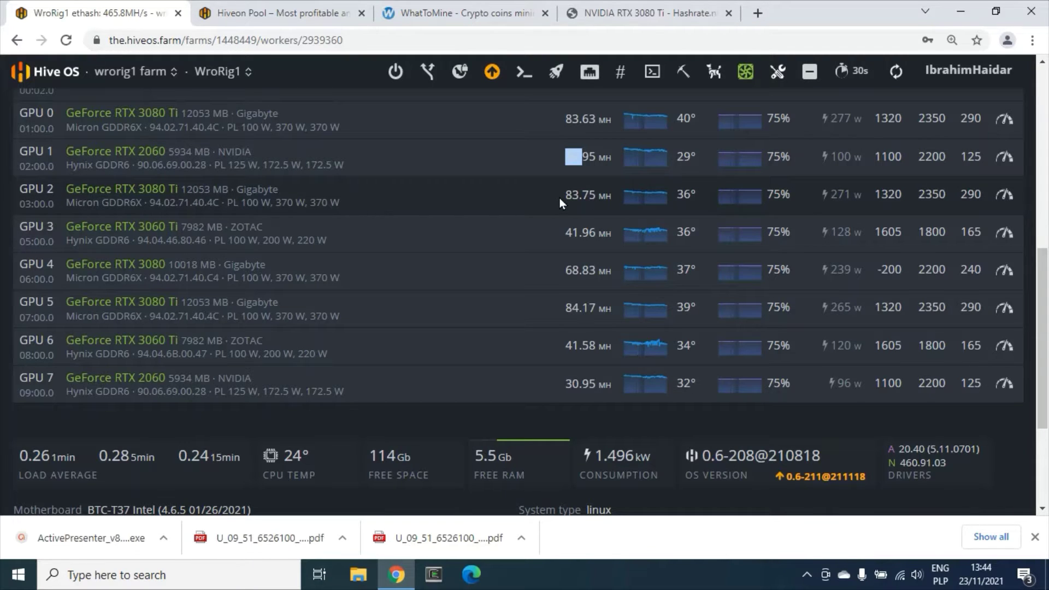
left_click(563, 234)
left_click_drag(610, 234, 524, 231)
left_click(585, 247)
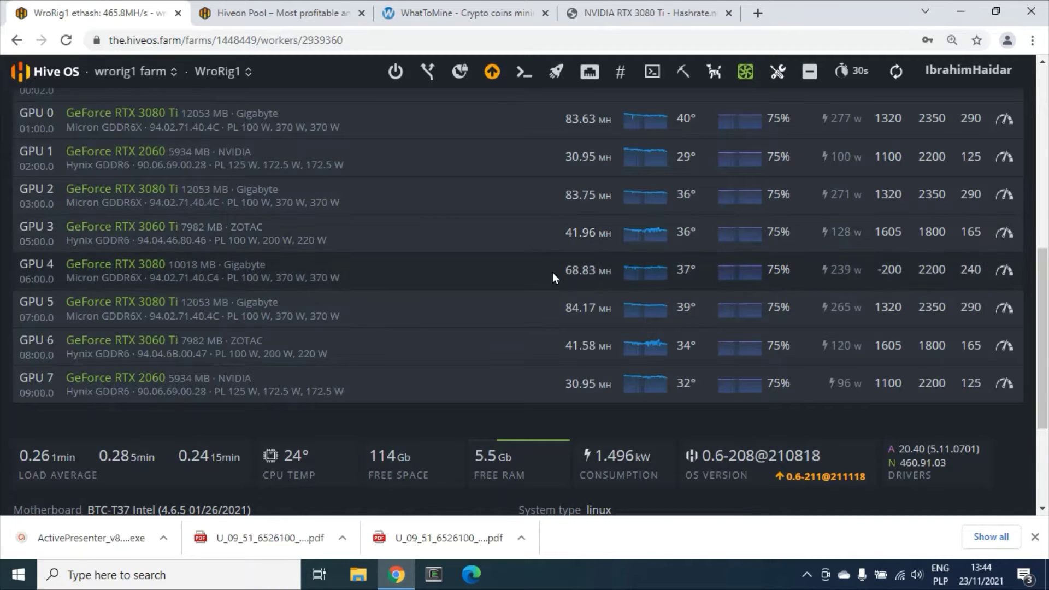
left_click_drag(554, 272, 609, 271)
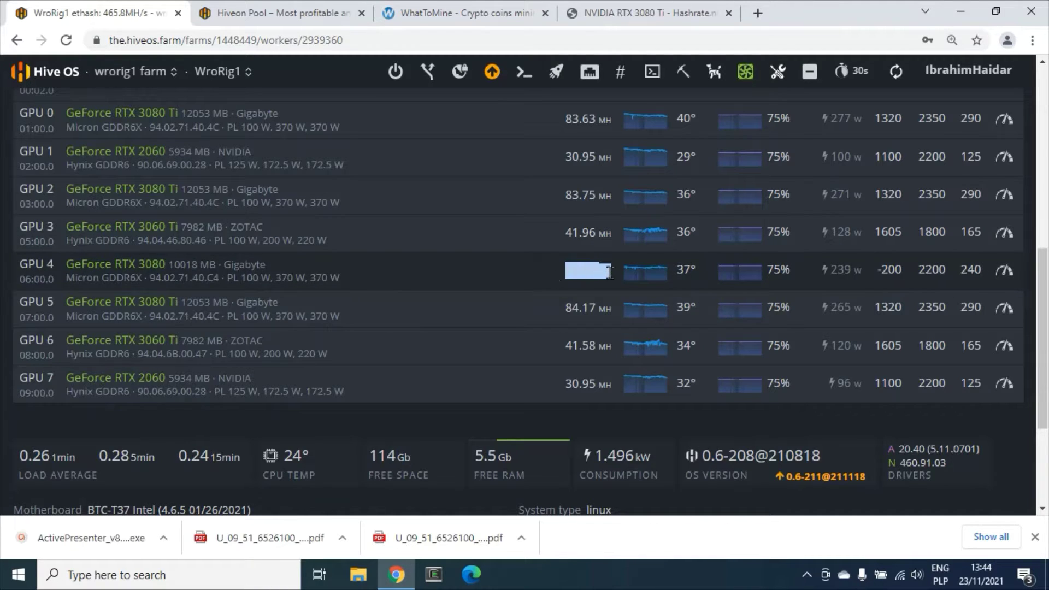
left_click(552, 276)
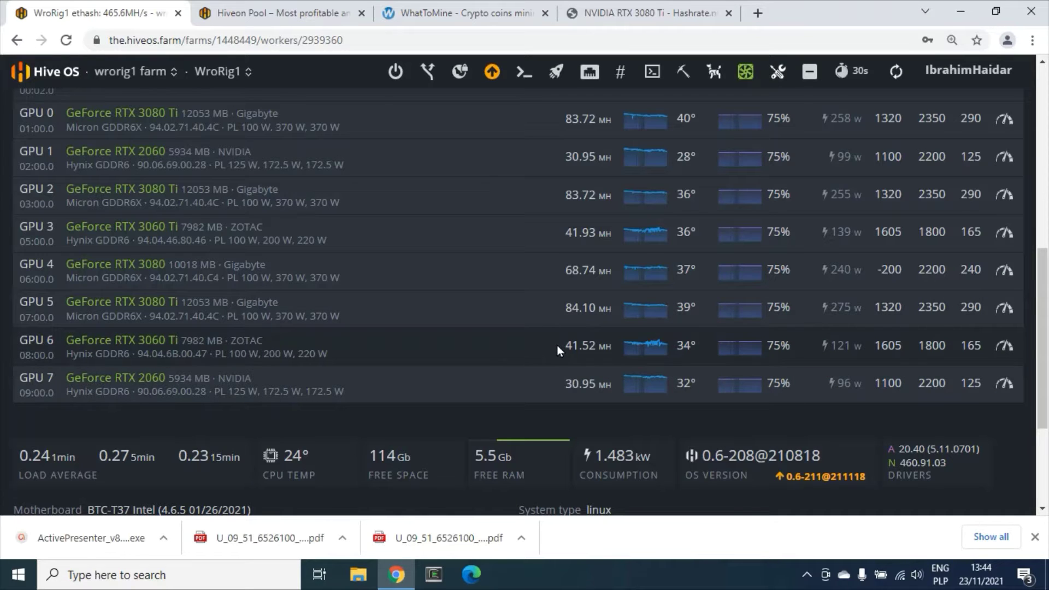
double_click(580, 346)
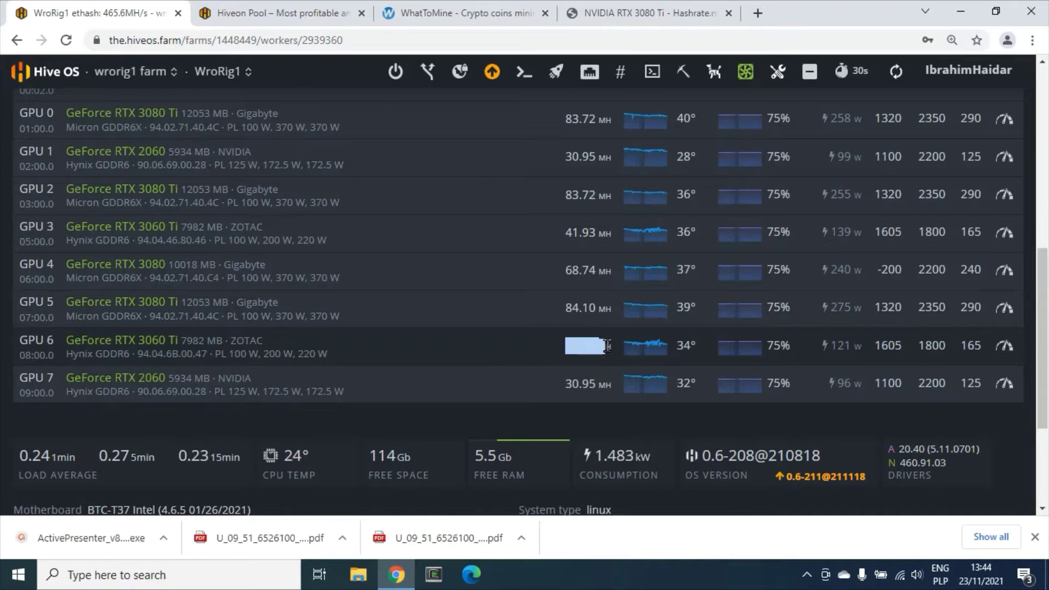
left_click(514, 341)
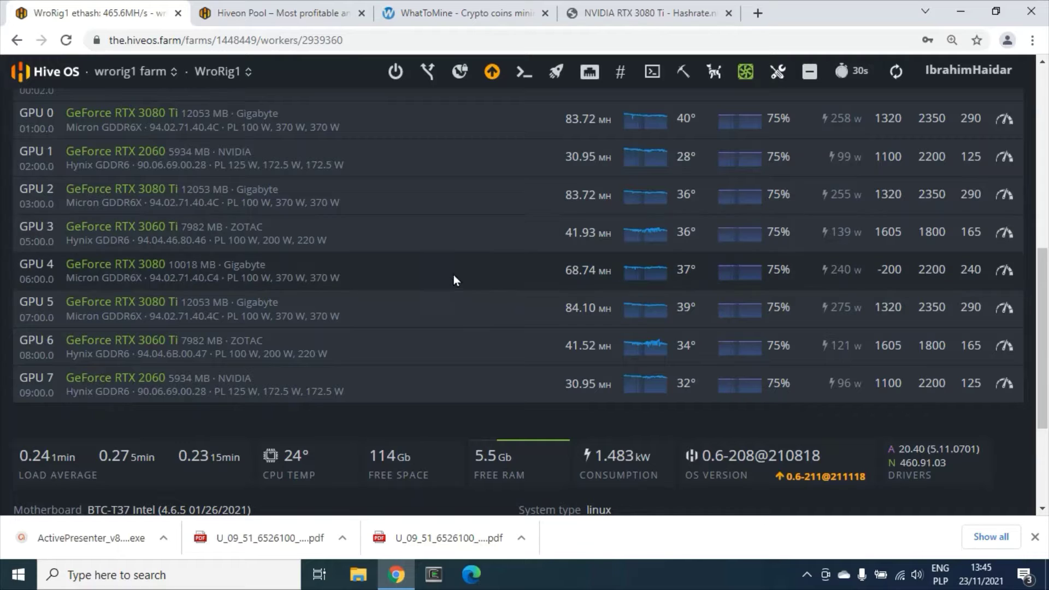
Compare WhatToMine's Ethash hashrate for the selected cards with WroRig1's total Ethash hashrate in Hive OS.
left_click(480, 14)
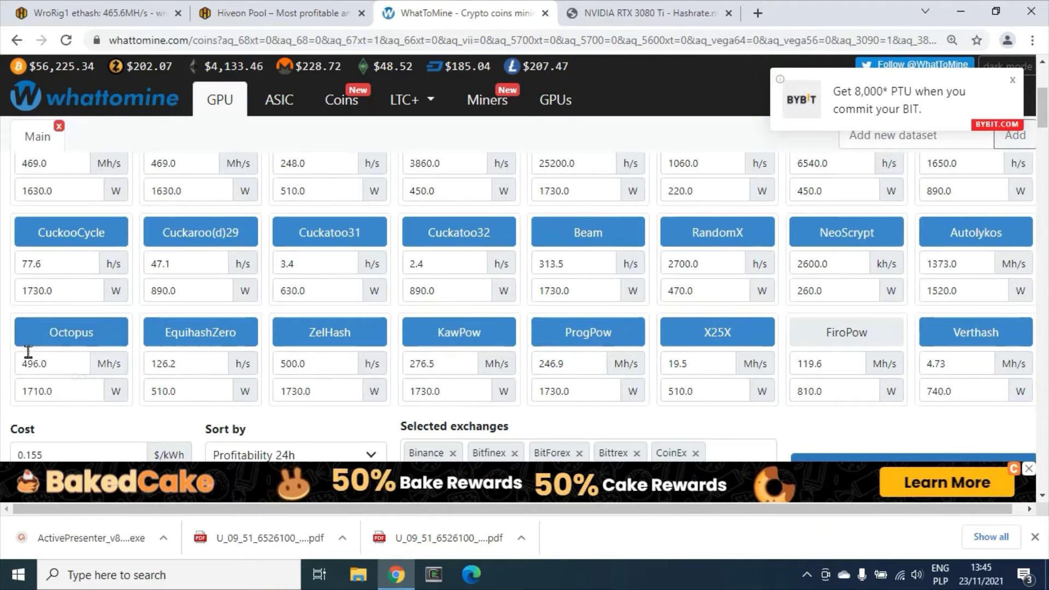
scroll(47, 288, "up", 4)
scroll(47, 291, "down", 1)
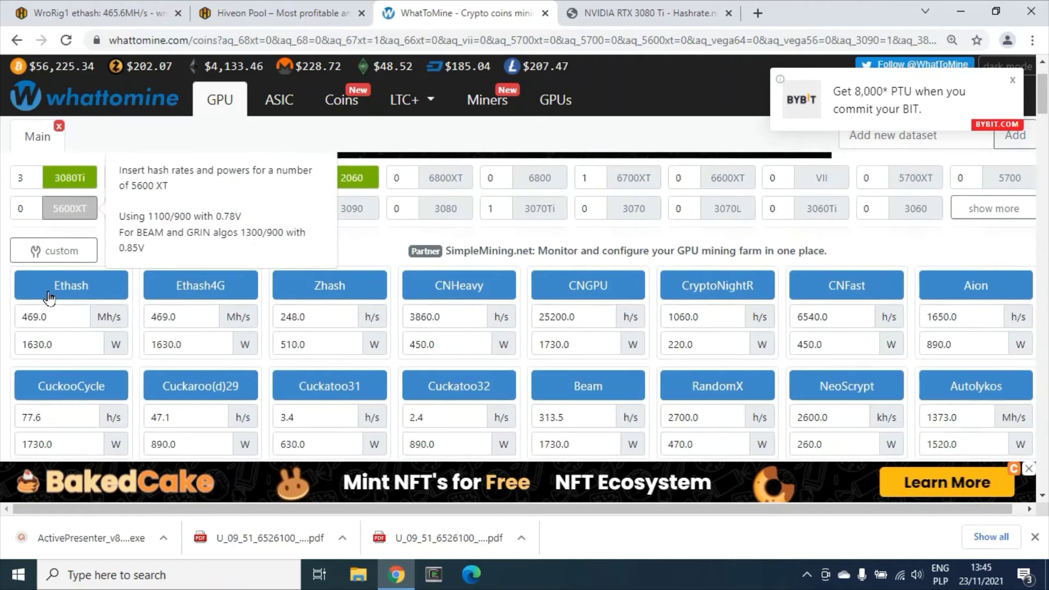
left_click(51, 316)
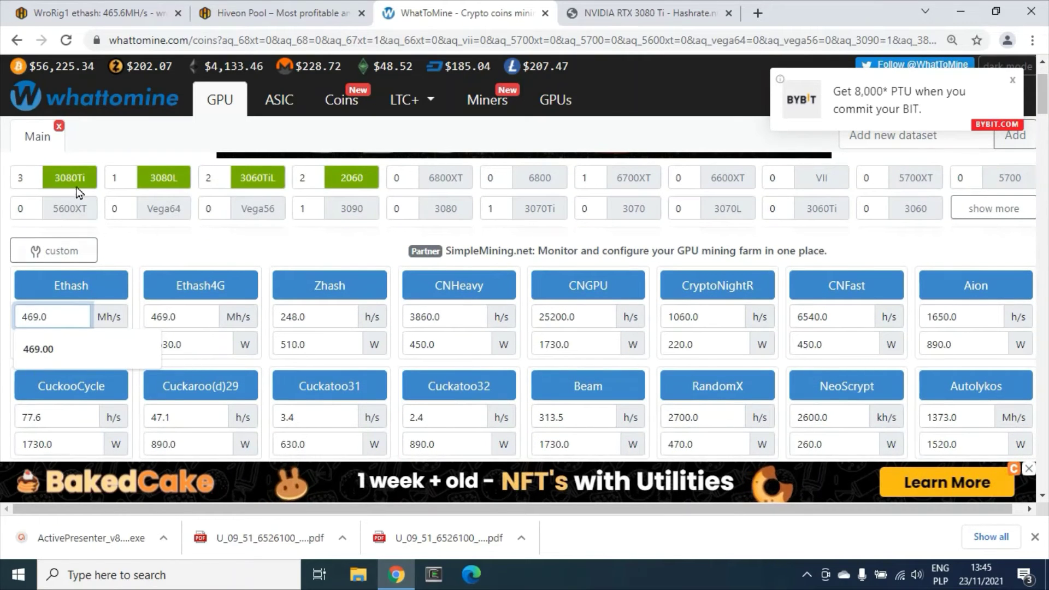
left_click(160, 14)
scroll(341, 293, "up", 8)
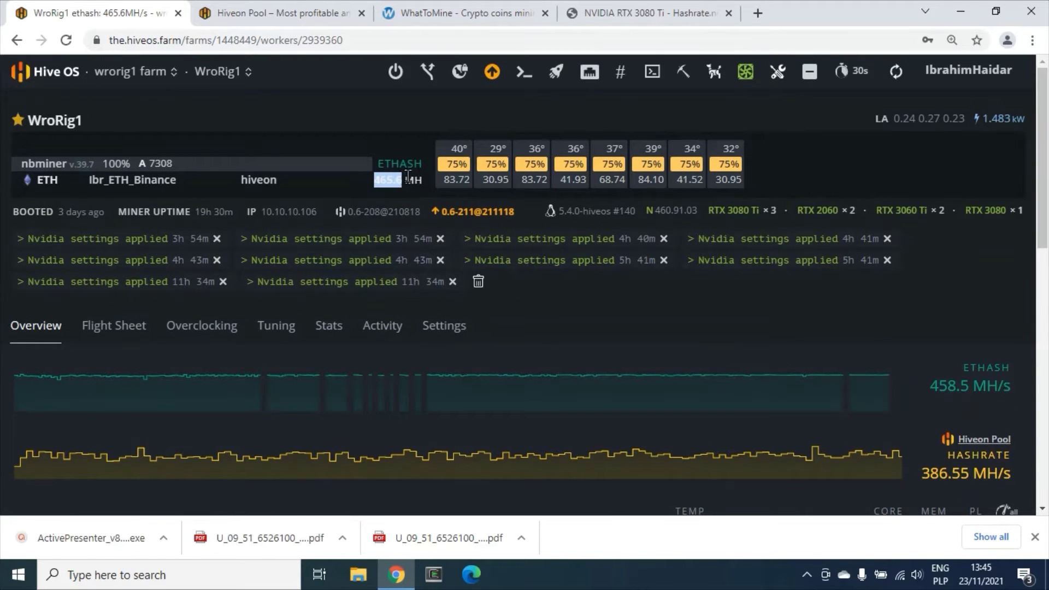
left_click_drag(407, 176, 428, 178)
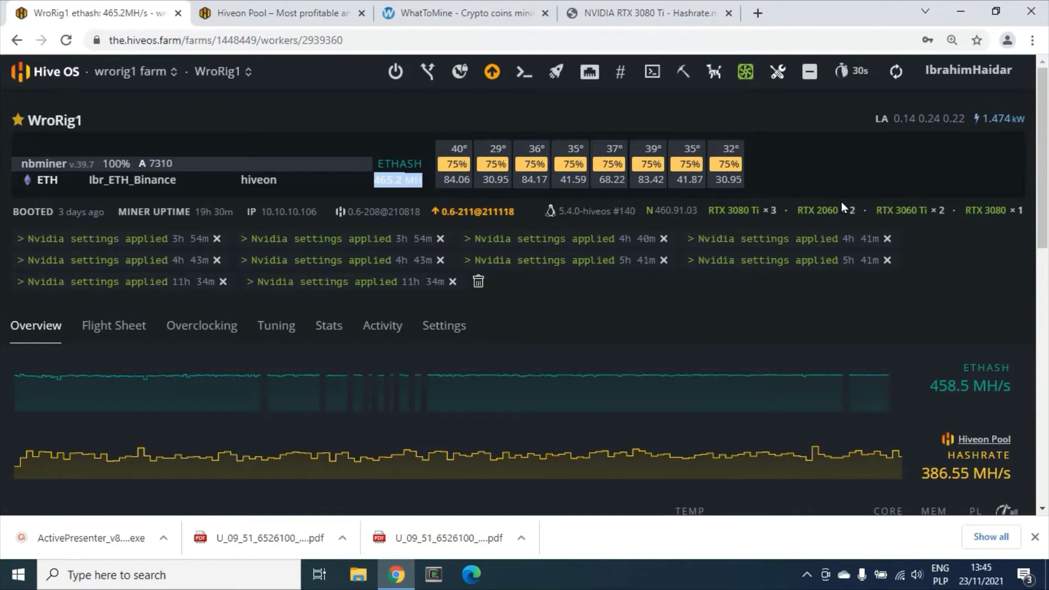
left_click(817, 153)
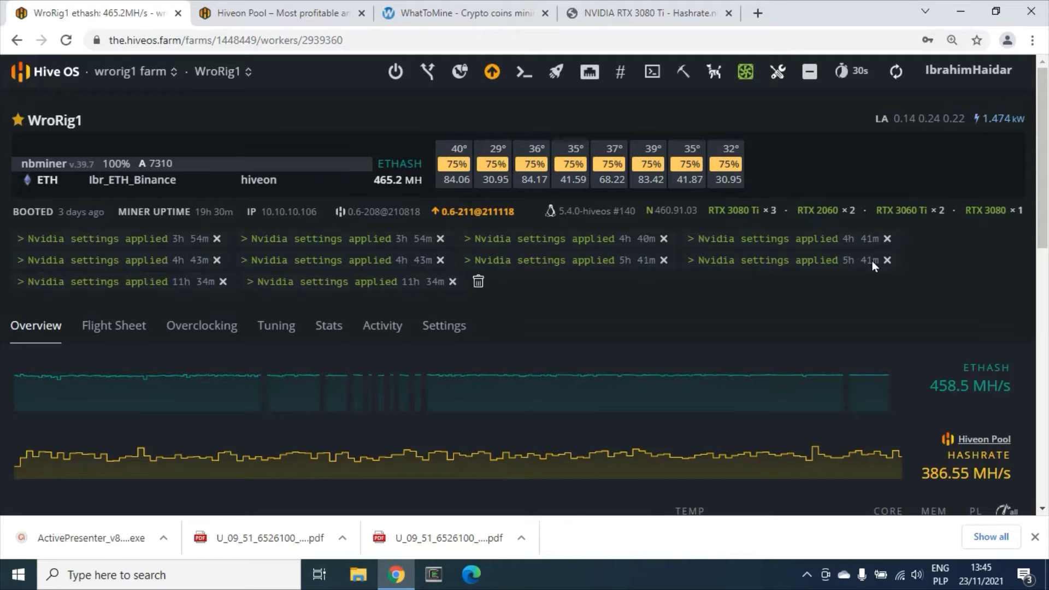
Compare the RTX 3080 Ti's core, memory and power limit values in Hive OS with the Hashrate.no overclocks.
scroll(872, 260, "down", 7)
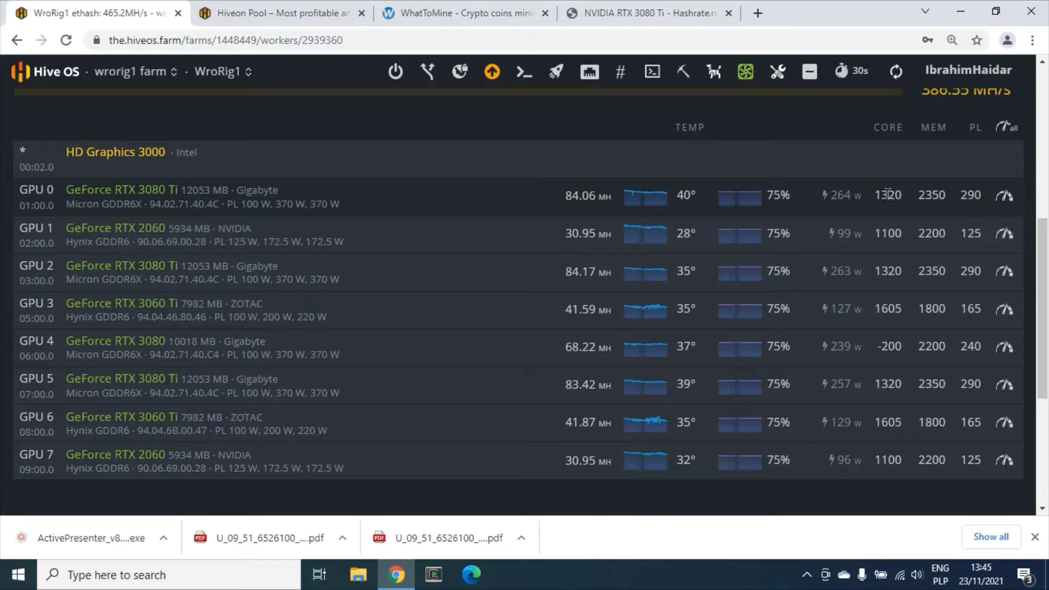
left_click(658, 15)
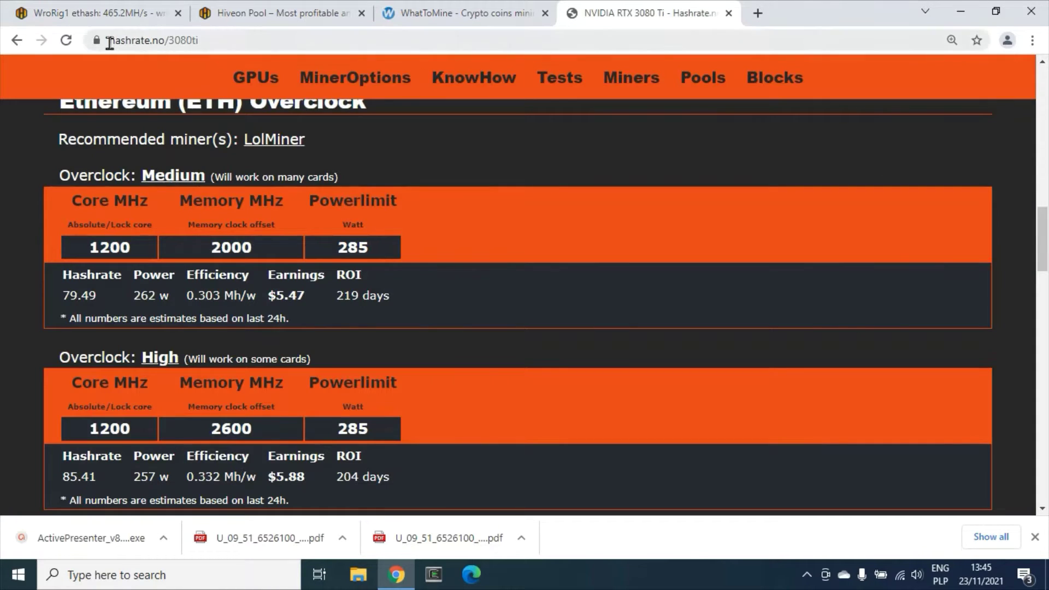
left_click(102, 14)
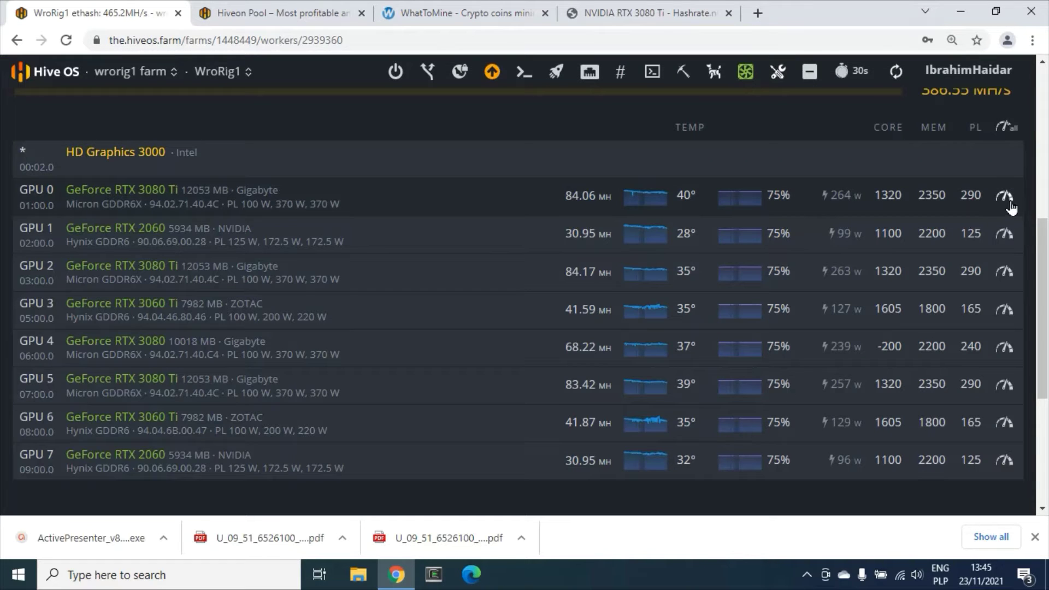
Check GPU 0's overclock configuration and its popular presets for ETH, then close the overclock settings.
left_click(1010, 202)
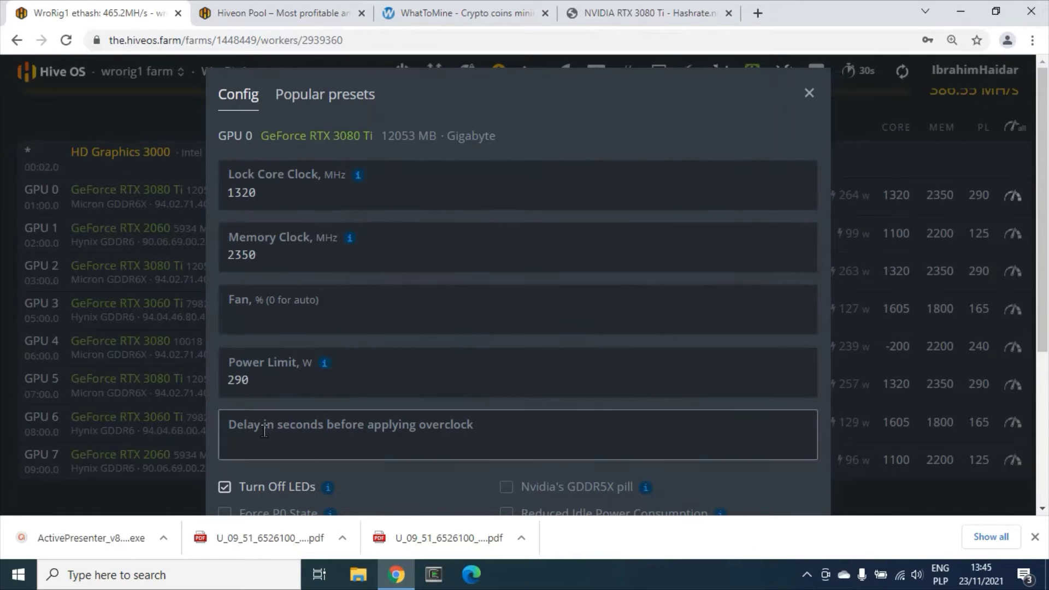
left_click(326, 102)
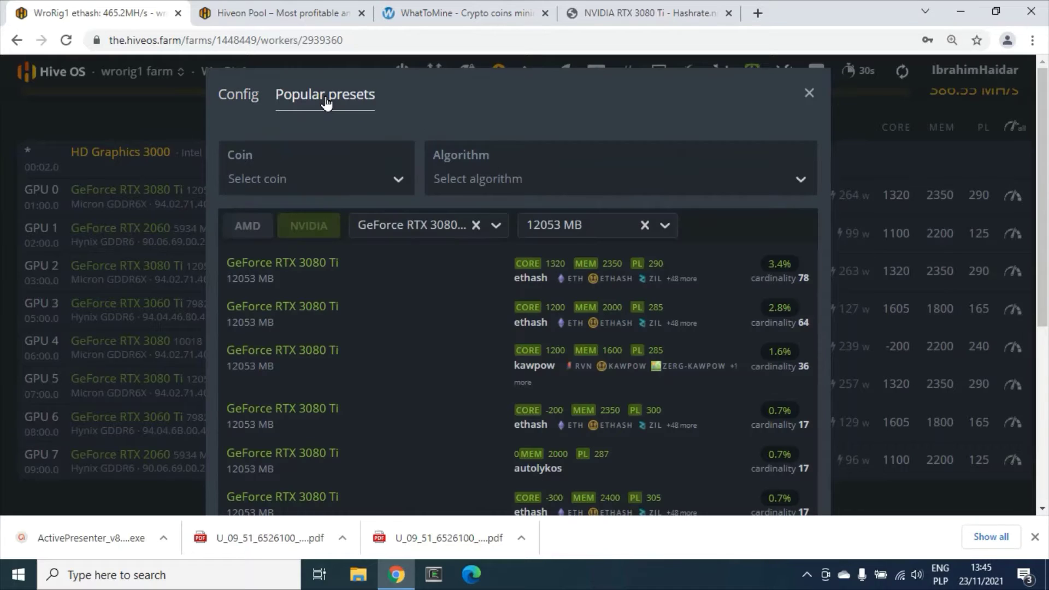
left_click(368, 172)
left_click(305, 222)
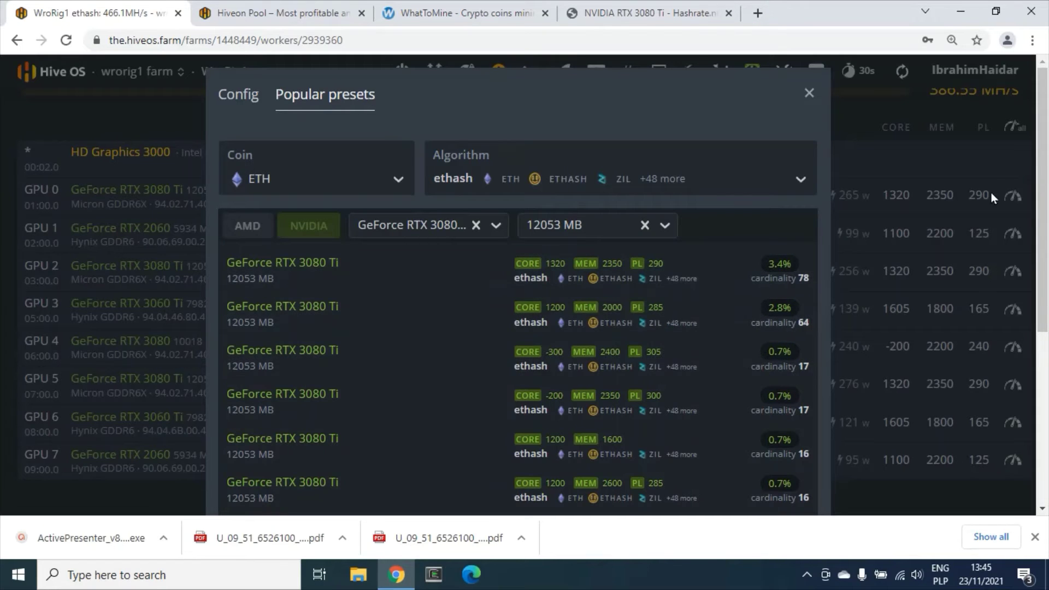
left_click(238, 97)
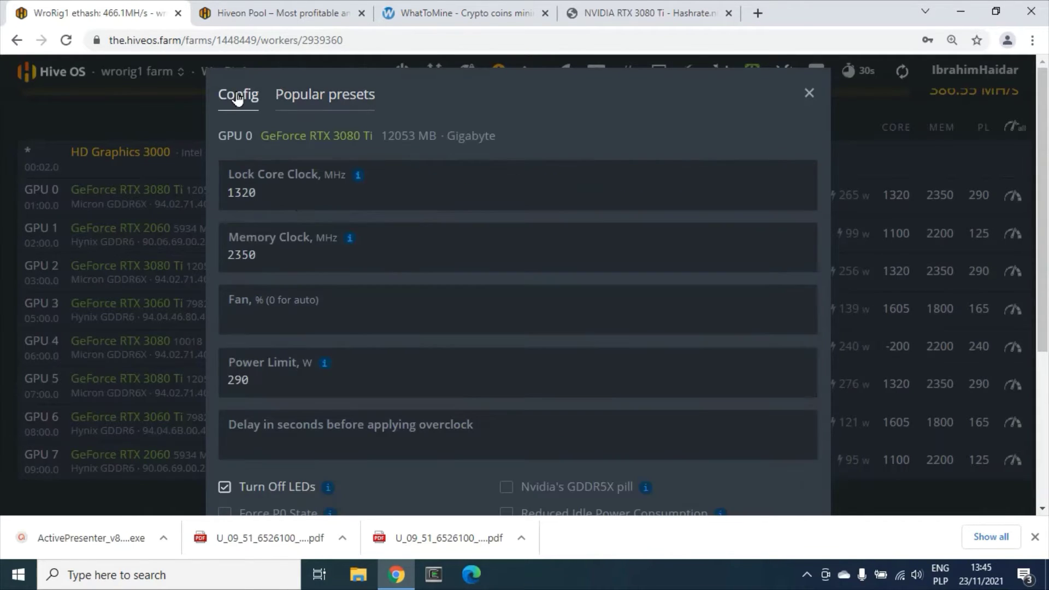
left_click(809, 93)
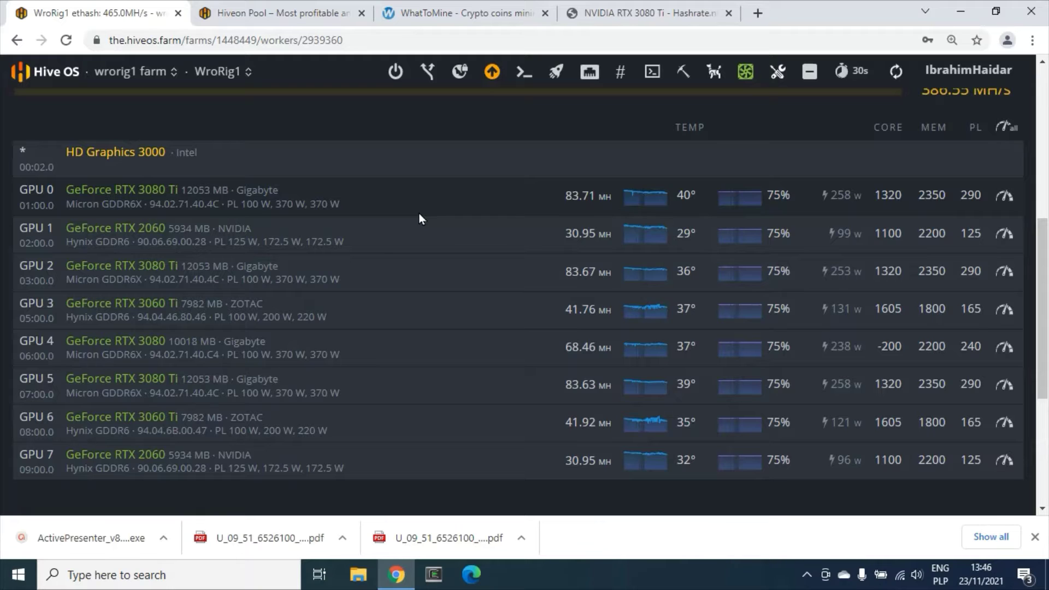
Open WroRig1's statistics and review the Hiveon Pool ETH shares and GPU temperature charts.
scroll(355, 256, "up", 4)
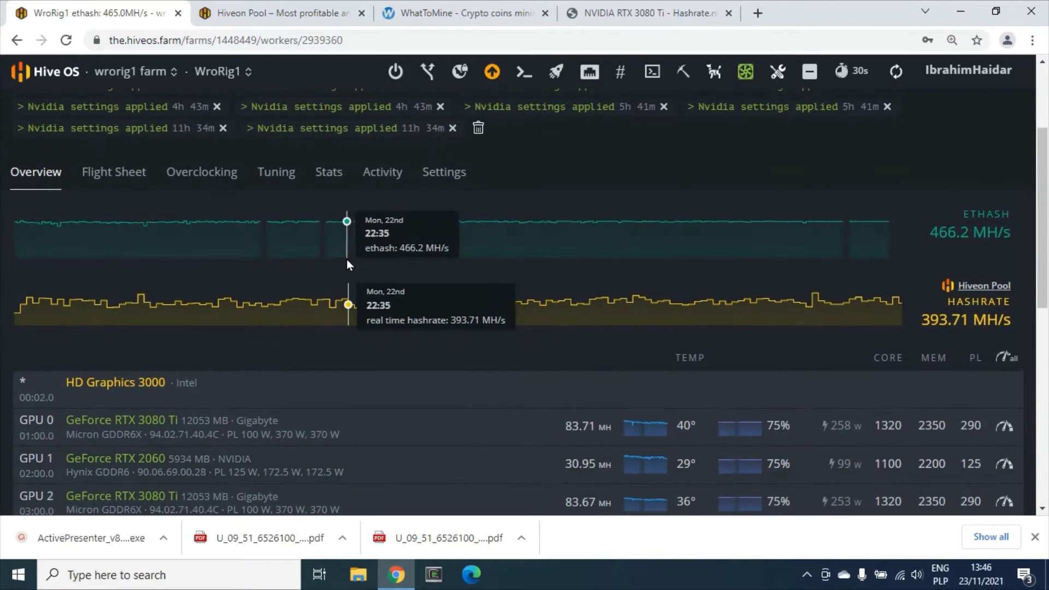
scroll(346, 259, "up", 3)
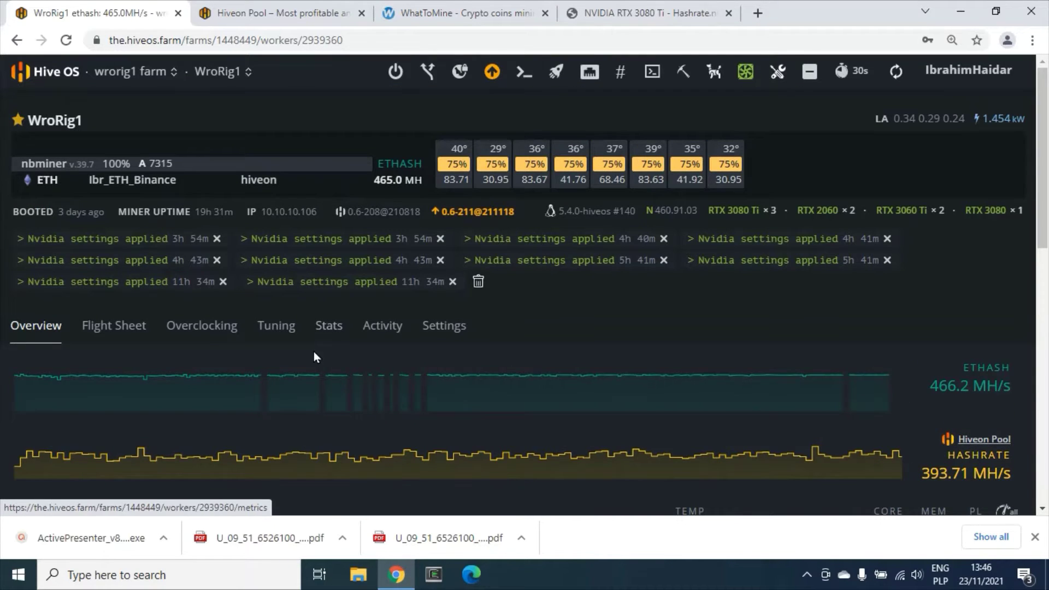
left_click(335, 328)
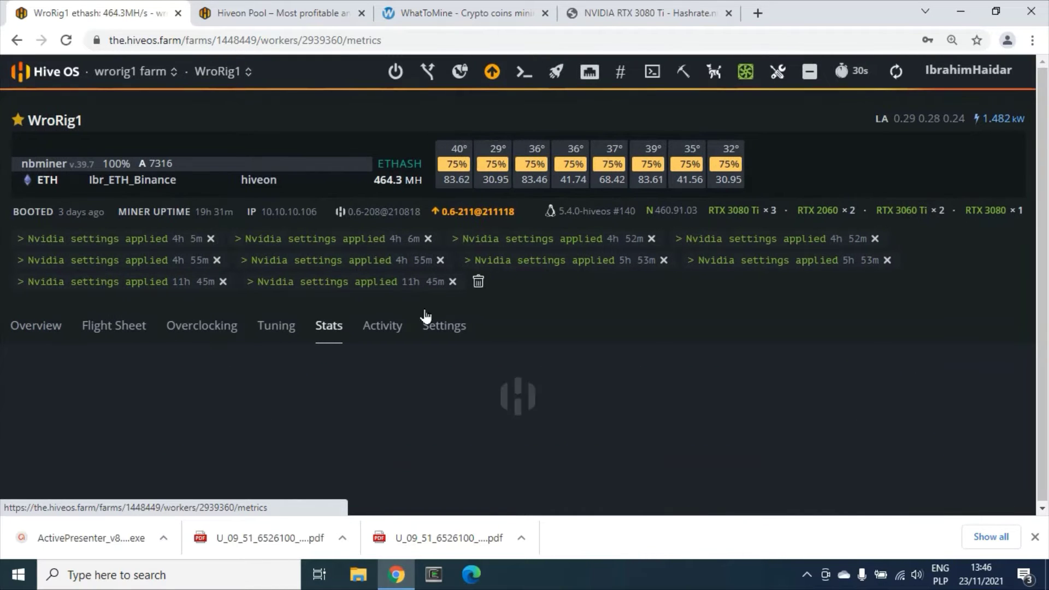
scroll(549, 265, "down", 15)
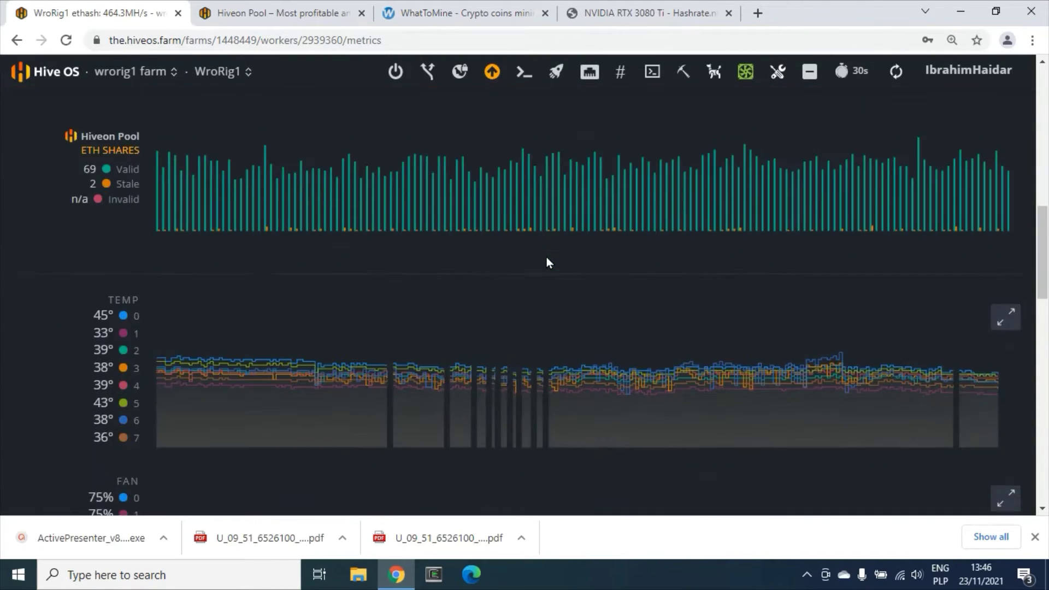
Examine WroRig1's total power and Ethash charts, reading the values at several times of the day.
scroll(547, 259, "down", 4)
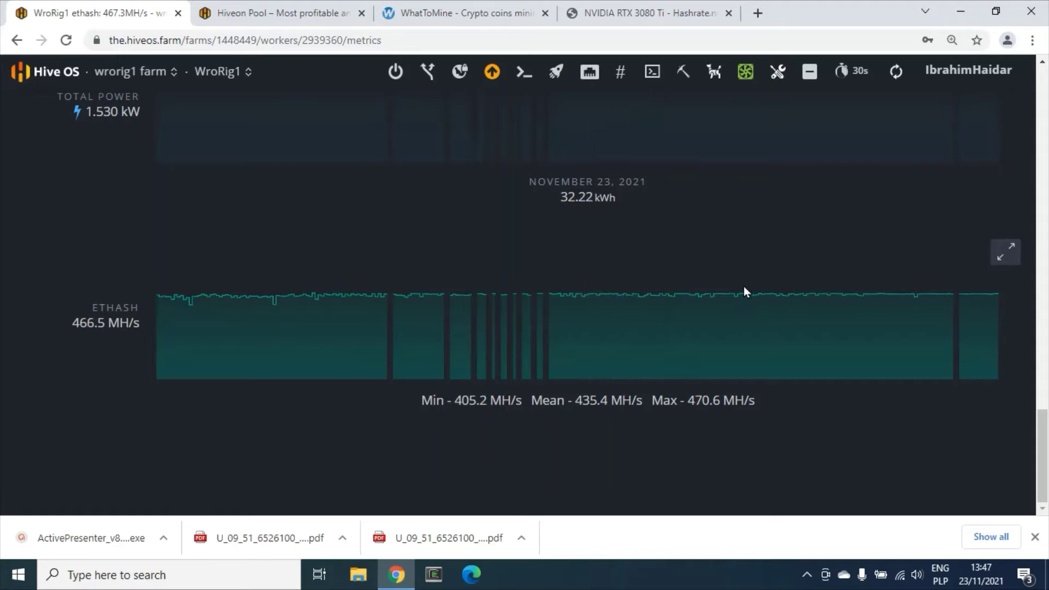
scroll(748, 267, "up", 1)
scroll(747, 268, "up", 1)
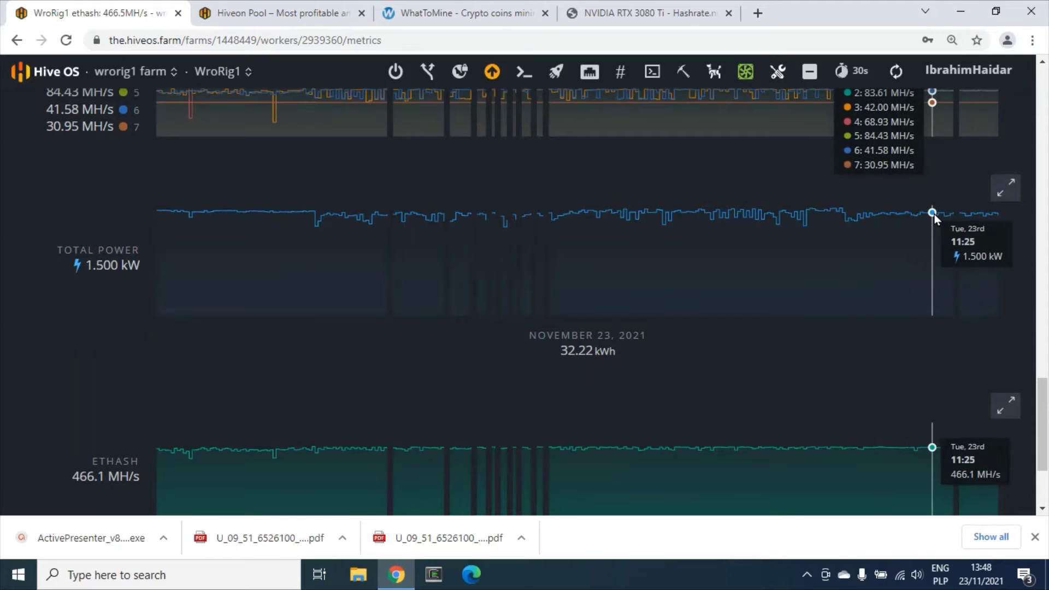
scroll(901, 279, "up", 4)
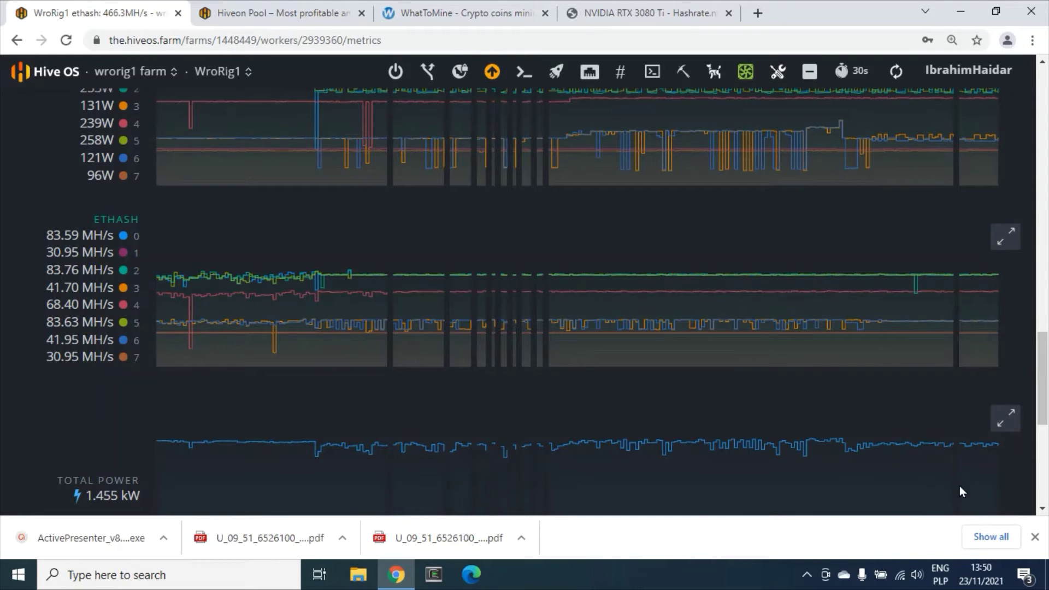
scroll(897, 447, "down", 5)
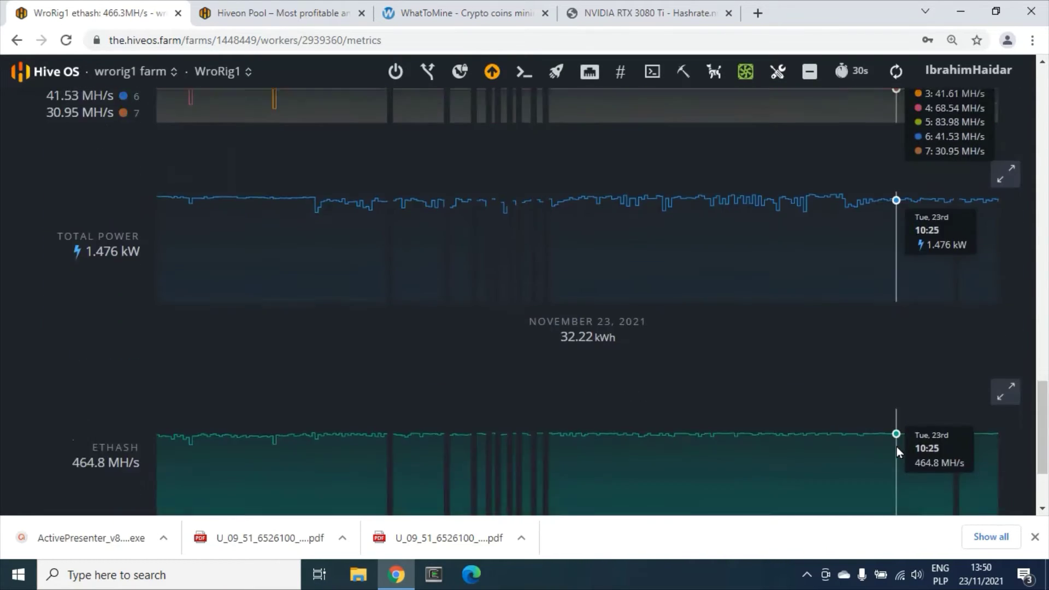
scroll(899, 308, "up", 4)
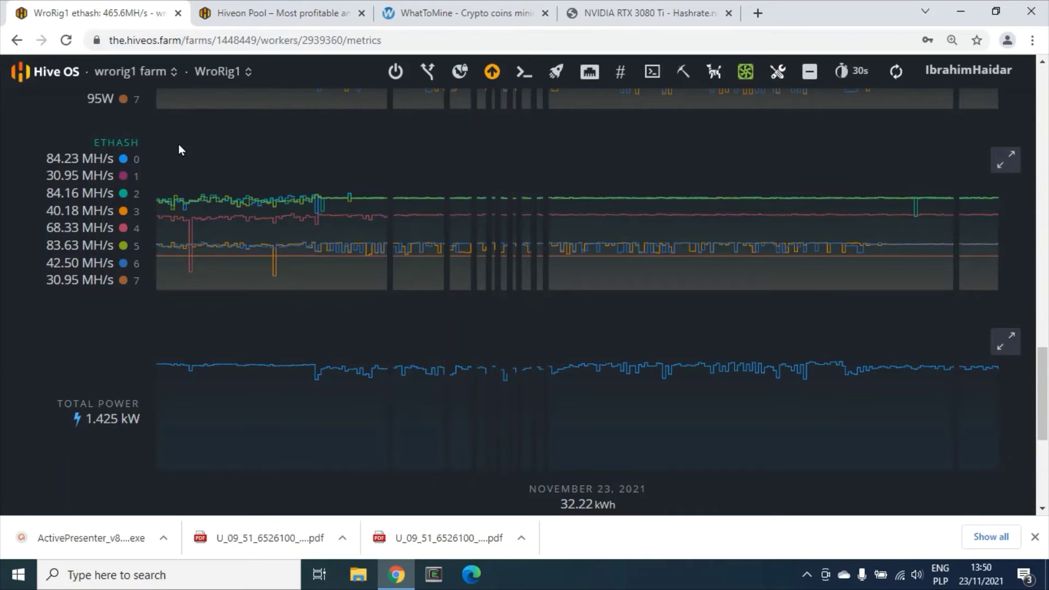
mouse_move(324, 202)
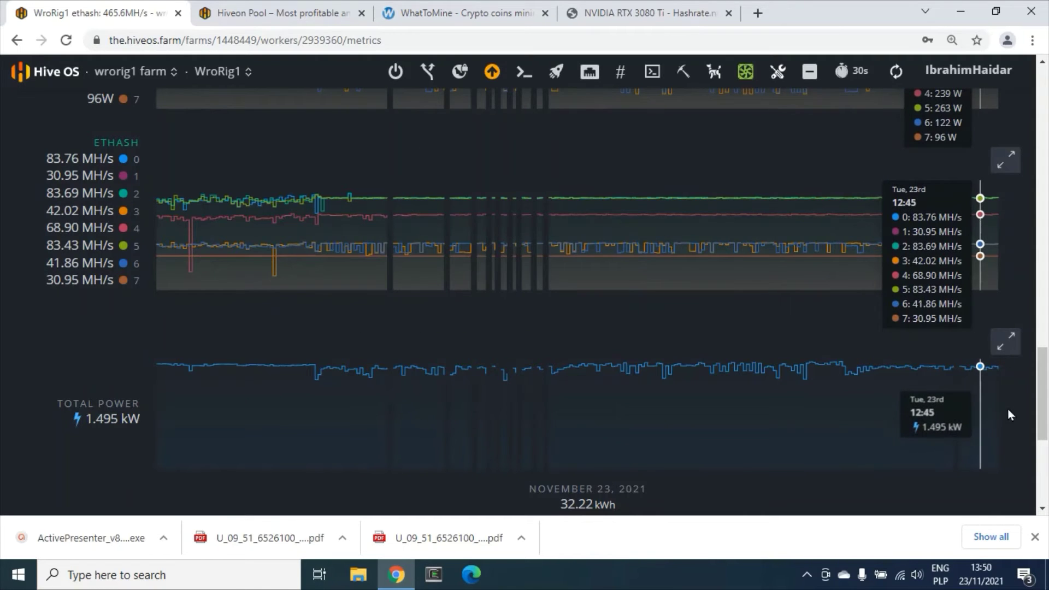
mouse_move(973, 193)
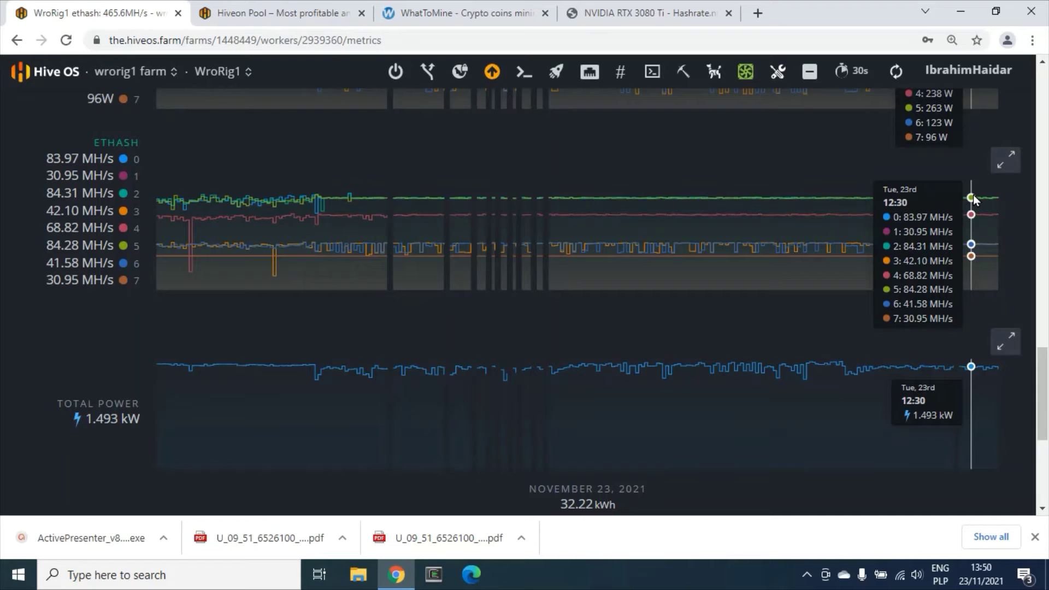
Review the per-GPU power, fan speed and temperature charts in WroRig1's statistics.
scroll(568, 246, "up", 3)
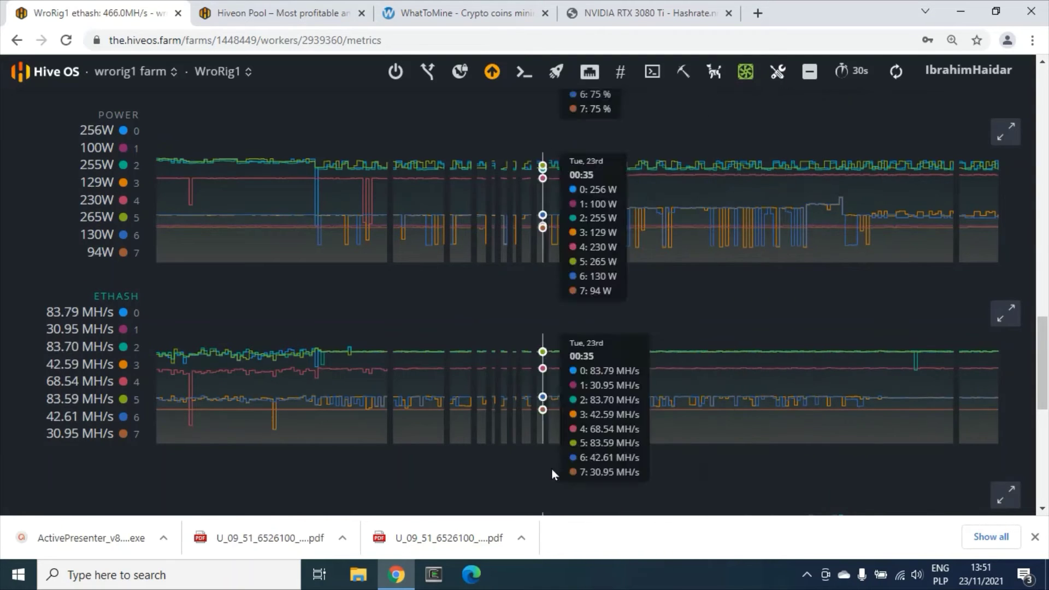
scroll(864, 408, "up", 5)
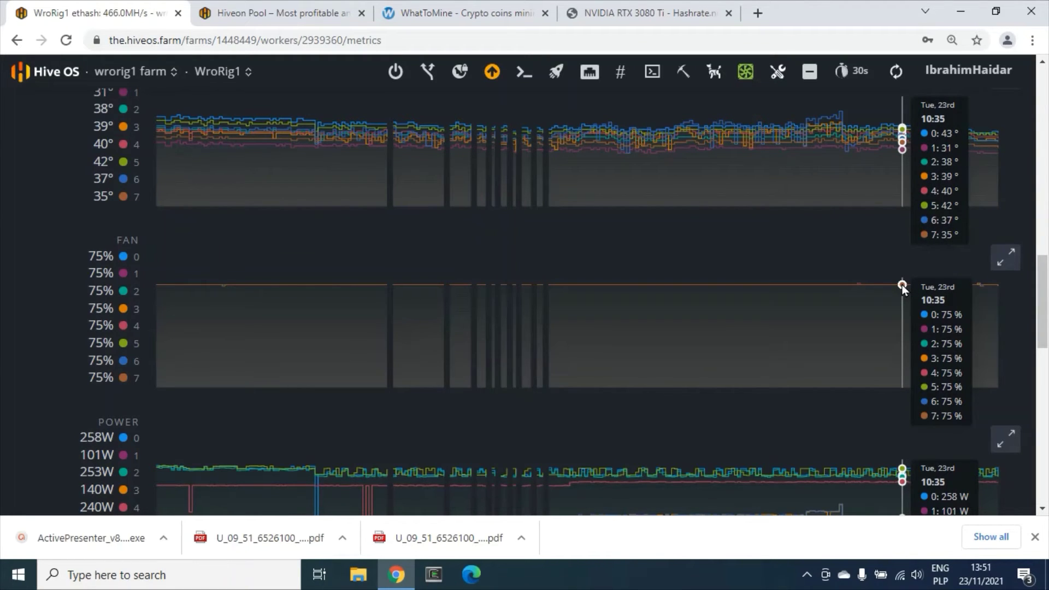
scroll(760, 268, "up", 2)
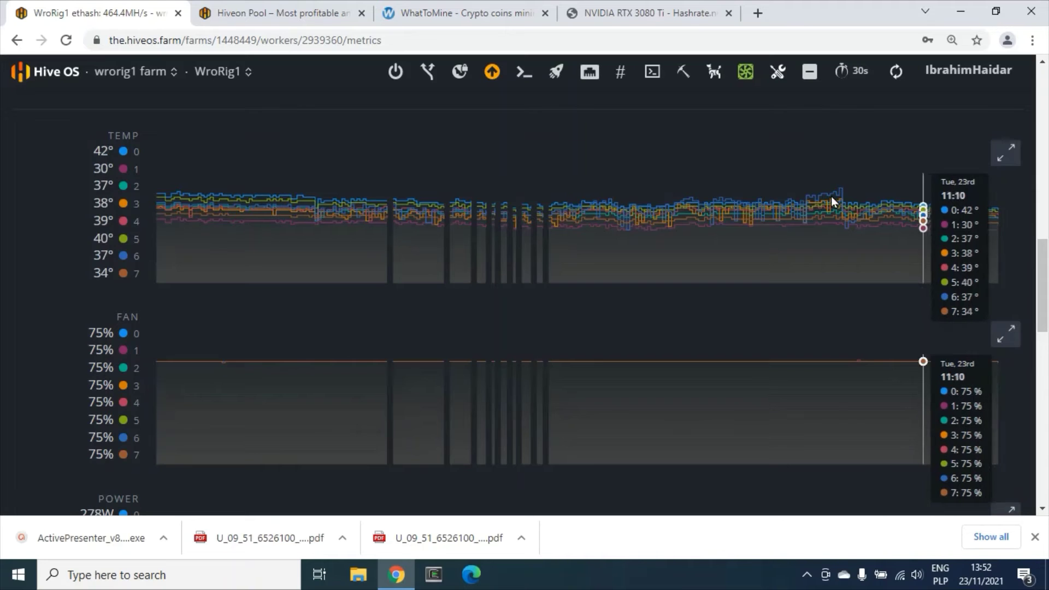
Compare WroRig1's total Ethash chart with the per-GPU power and Ethash charts, including the November 22 readings.
scroll(828, 198, "down", 10)
scroll(829, 197, "down", 3)
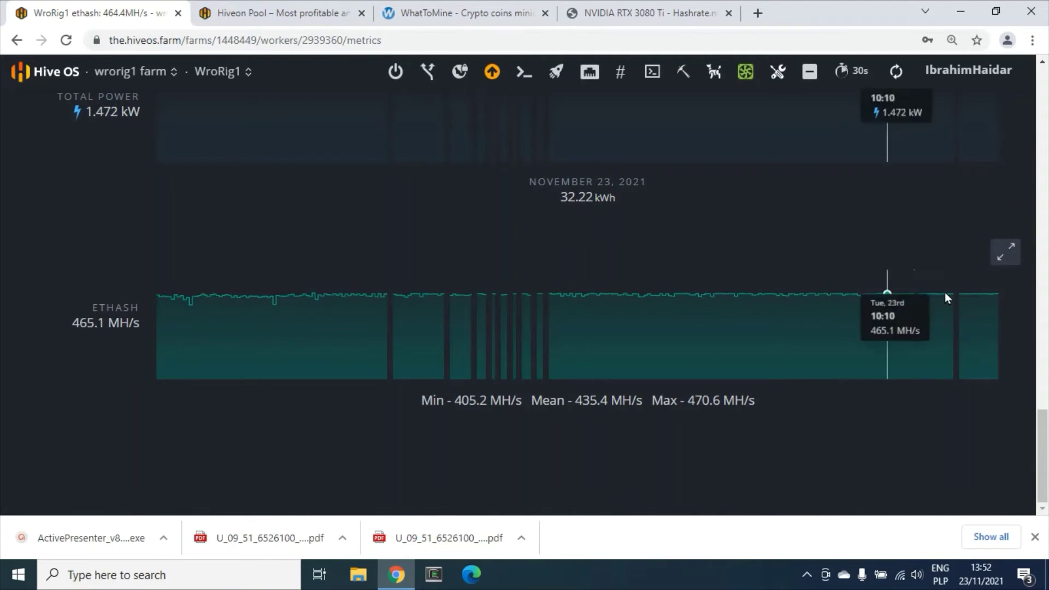
scroll(892, 261, "up", 8)
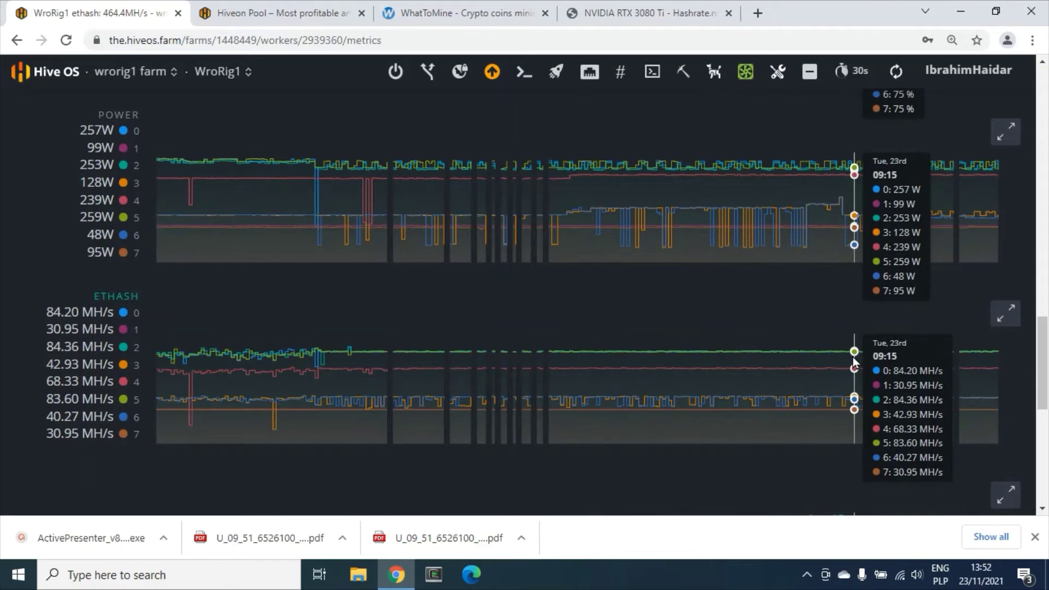
scroll(853, 358, "down", 3)
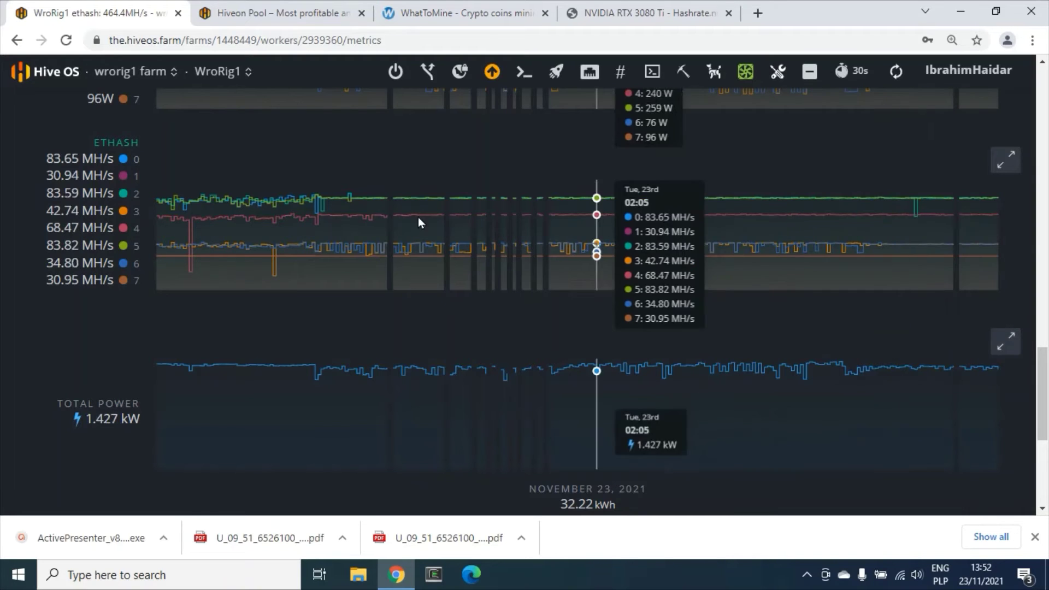
scroll(304, 243, "up", 3)
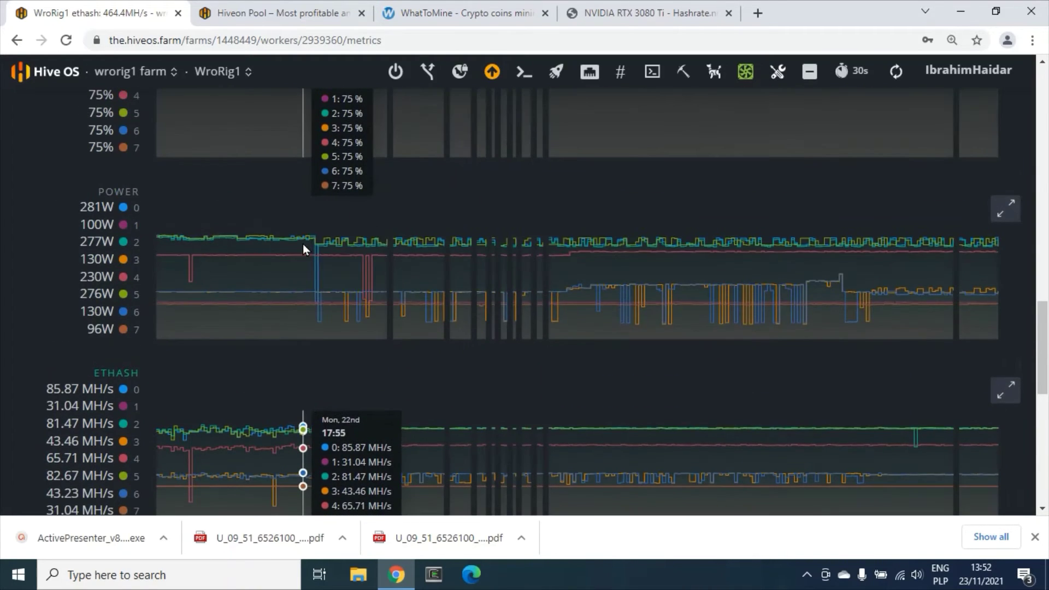
scroll(303, 244, "down", 2)
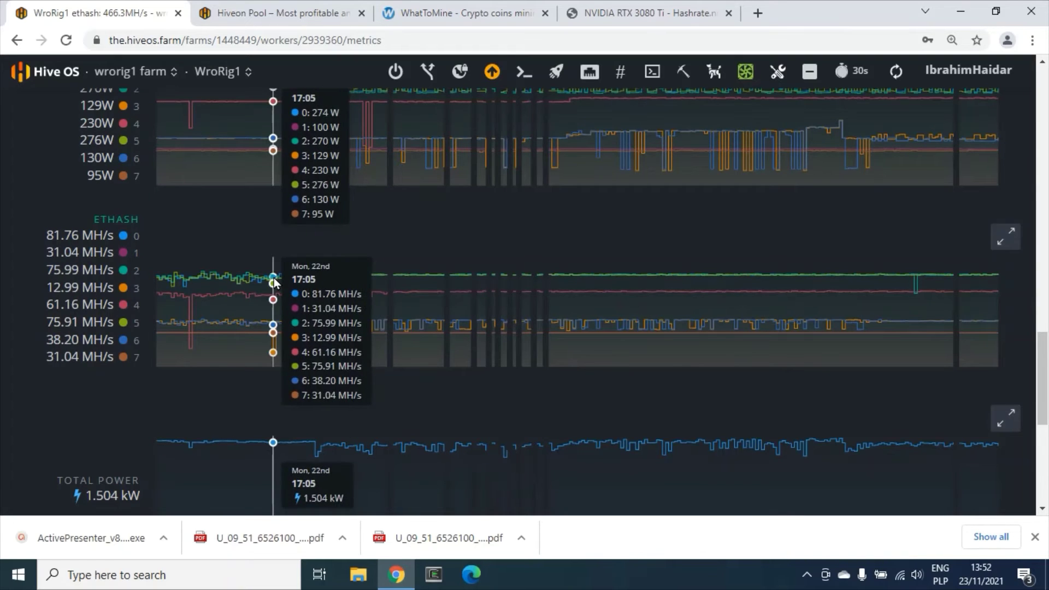
left_click(167, 73)
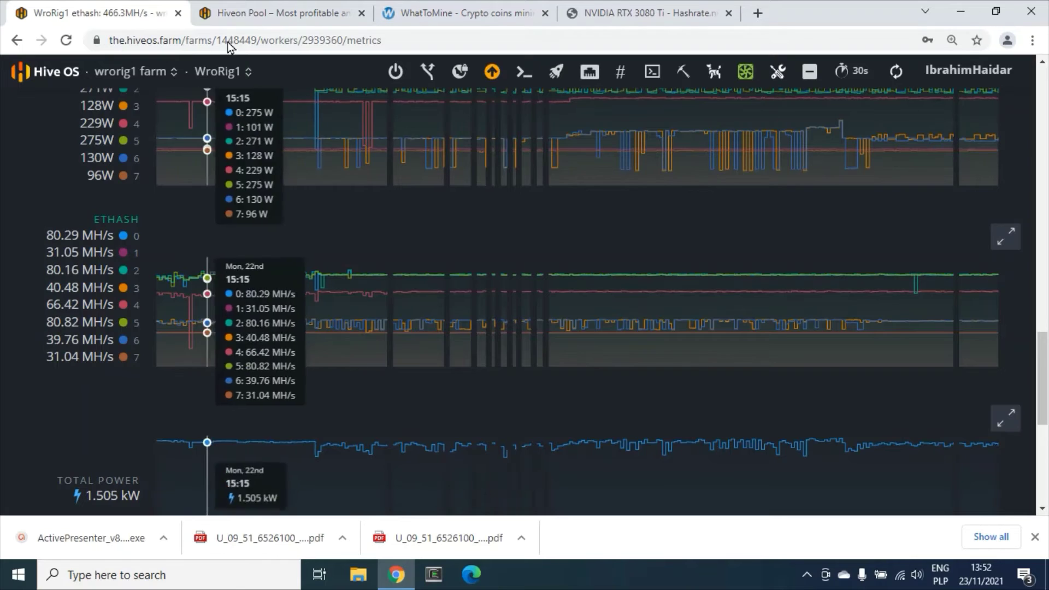
Switch to the Hiveon Pool page and check the expected daily ETH earnings and the unpaid ETH balance.
left_click(265, 15)
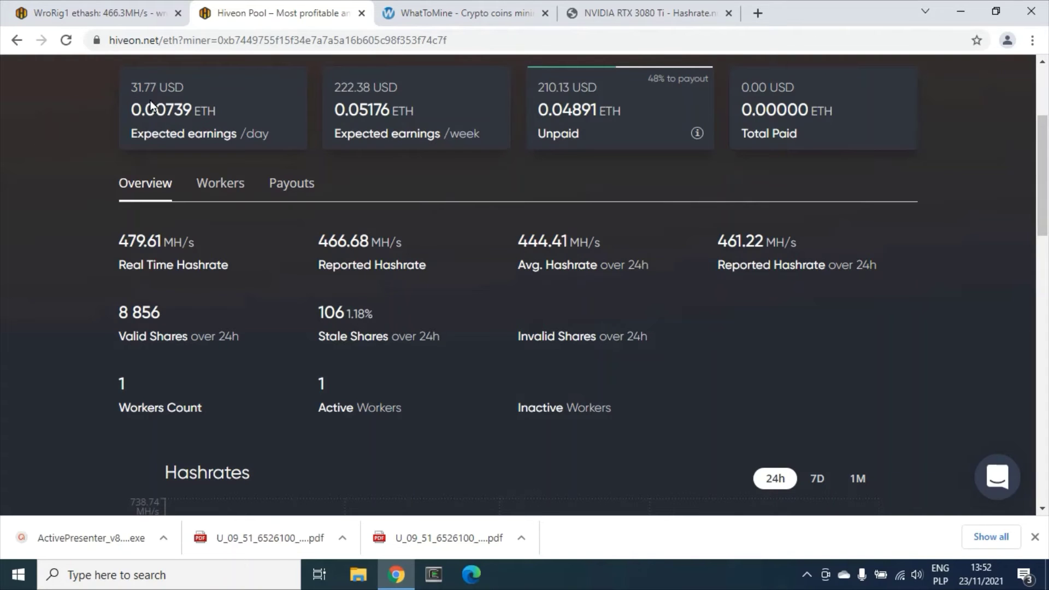
left_click_drag(131, 109, 192, 110)
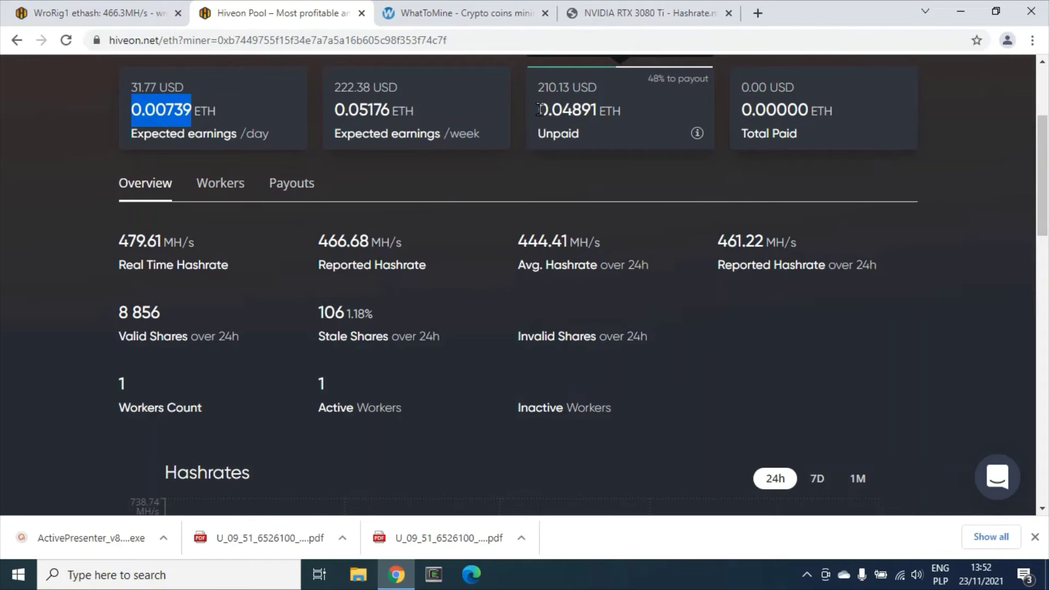
left_click_drag(538, 111, 621, 114)
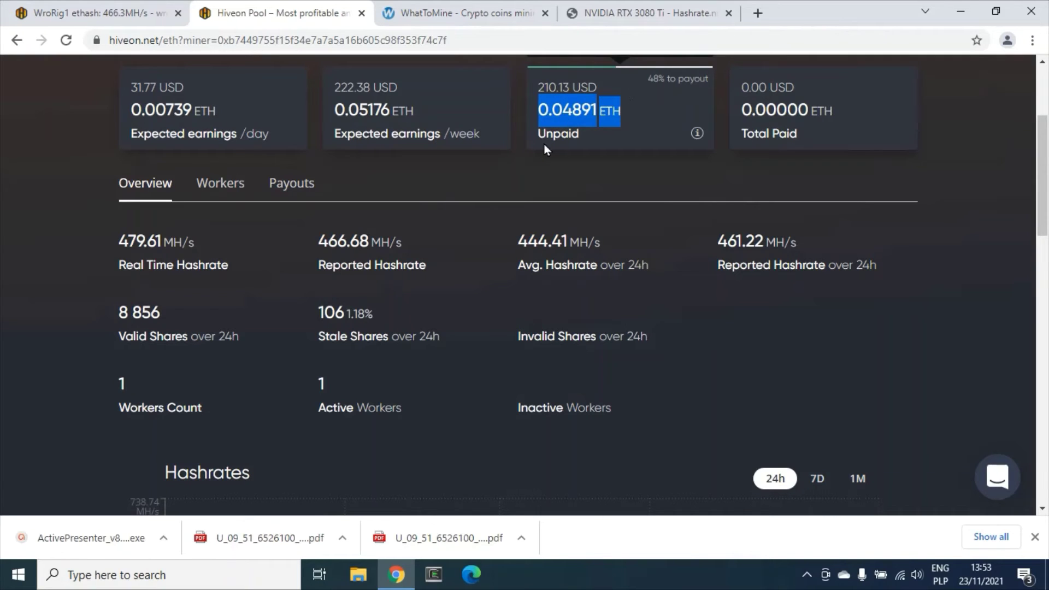
Return to WroRig1 in Hive OS and open its overview at the list of GPUs.
left_click(75, 13)
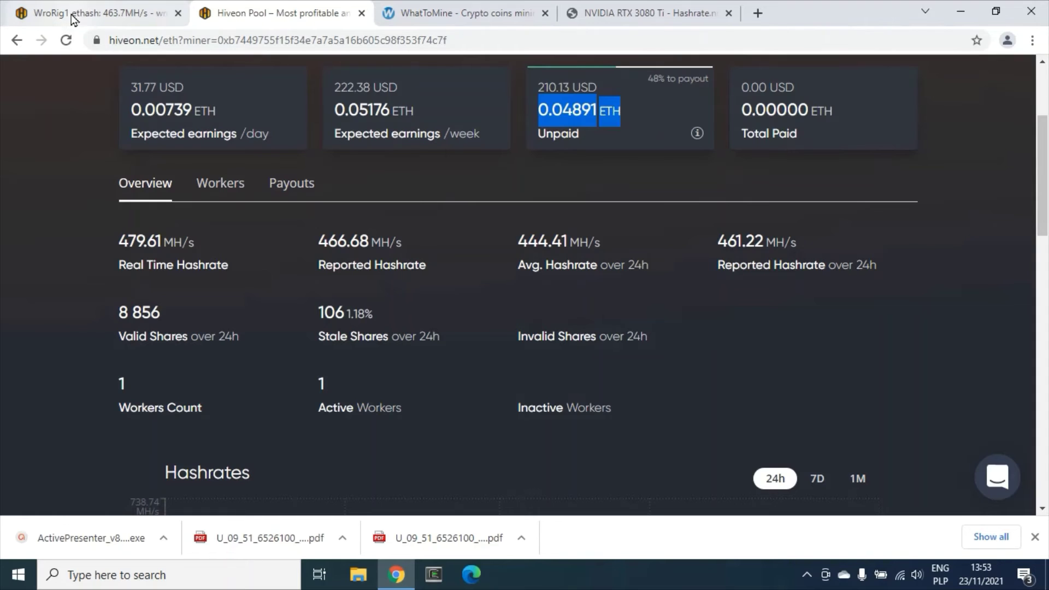
scroll(52, 370, "down", 5)
scroll(52, 371, "up", 10)
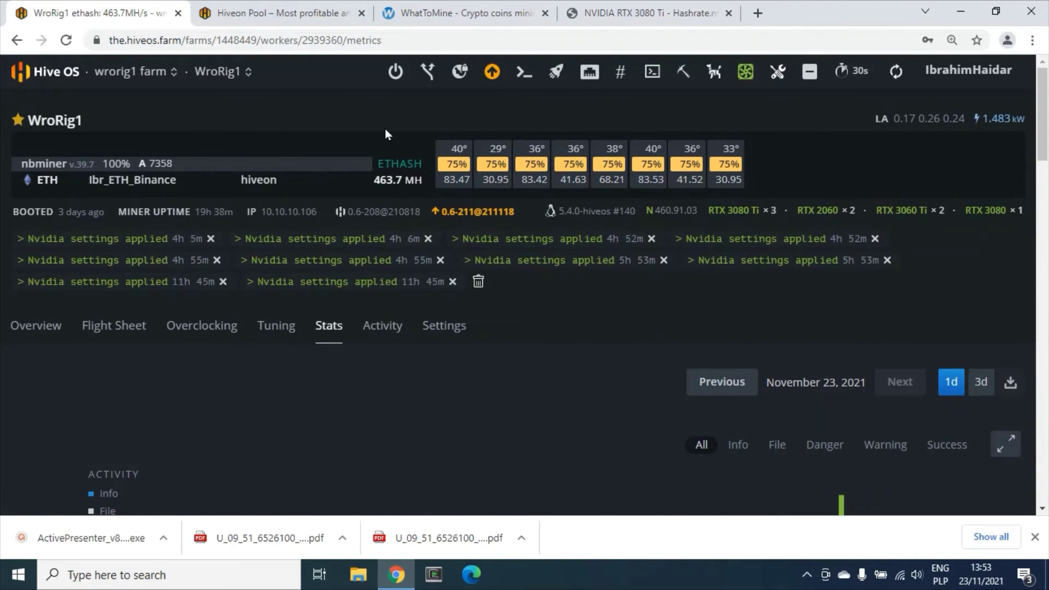
scroll(393, 227, "down", 9)
scroll(197, 215, "up", 5)
scroll(194, 210, "up", 5)
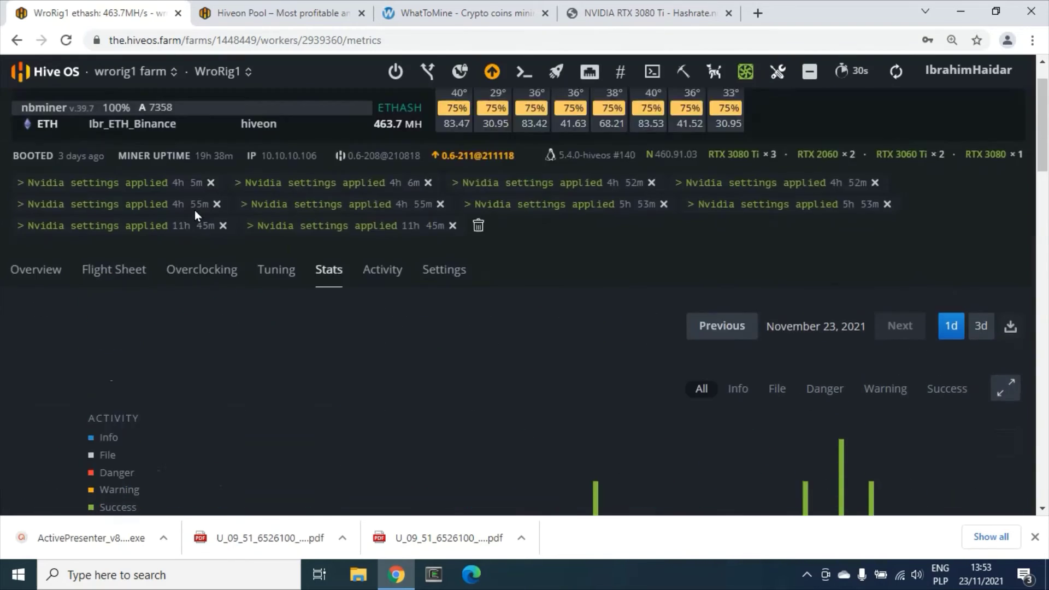
left_click(33, 325)
scroll(565, 313, "down", 8)
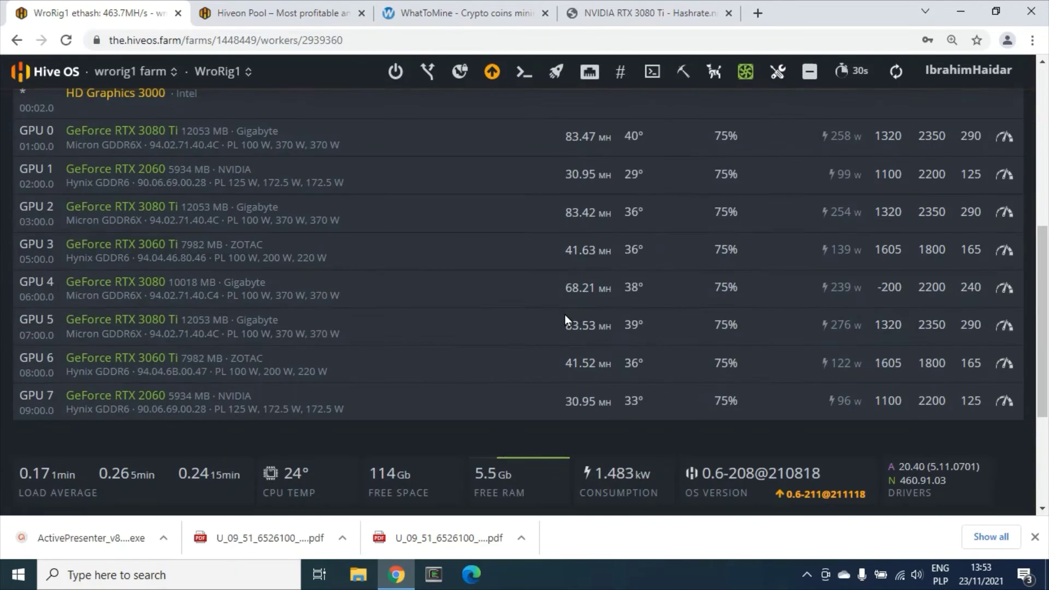
scroll(566, 313, "up", 2)
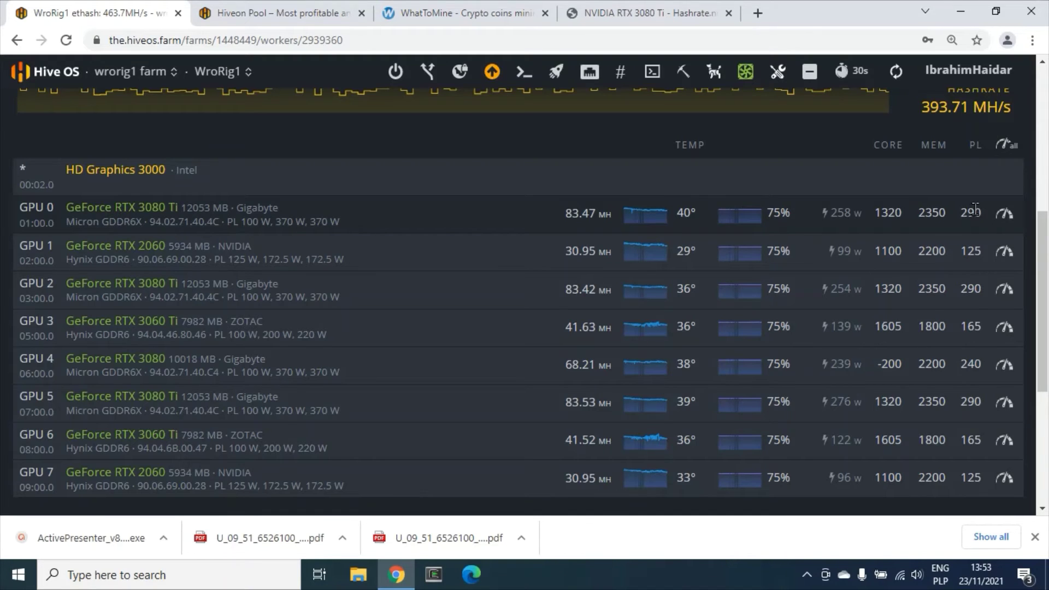
Check the power limit and hashrate of GPU 0, the first RTX 3080 Ti.
left_click_drag(986, 213, 963, 212)
left_click_drag(831, 214, 616, 211)
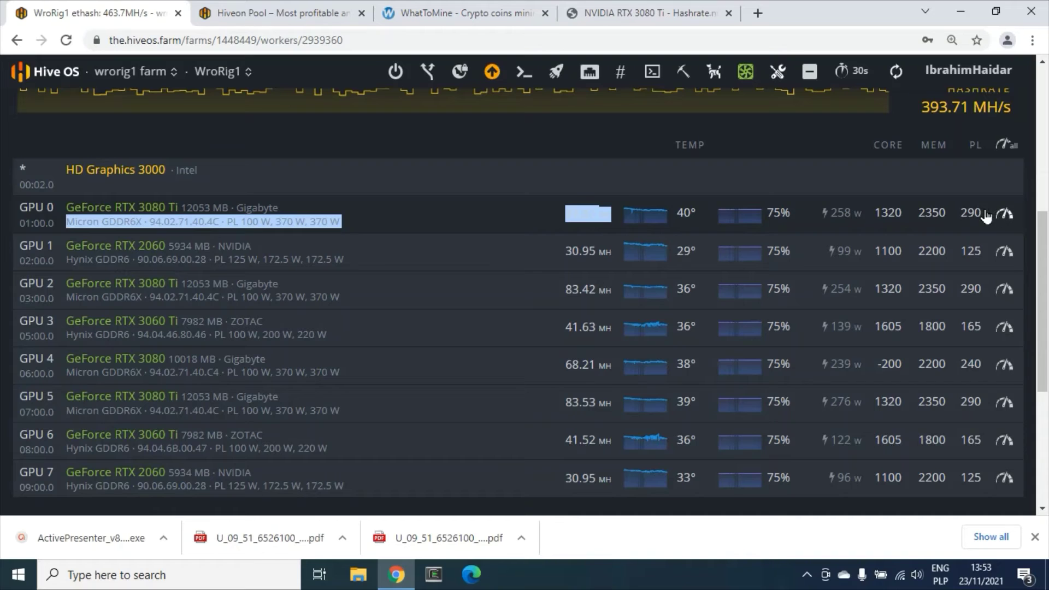
left_click_drag(987, 213, 963, 213)
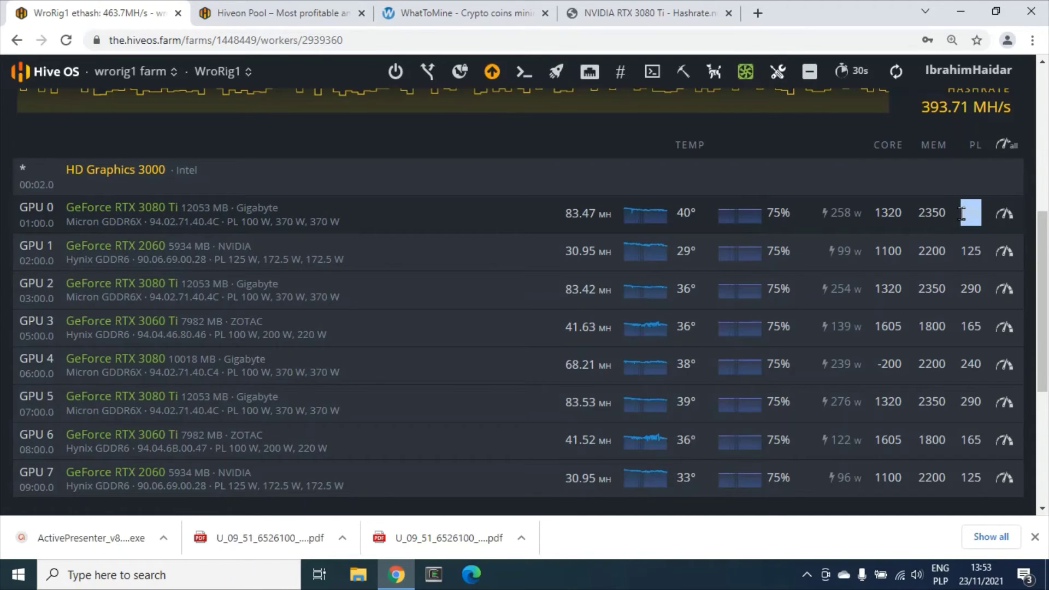
left_click(987, 193)
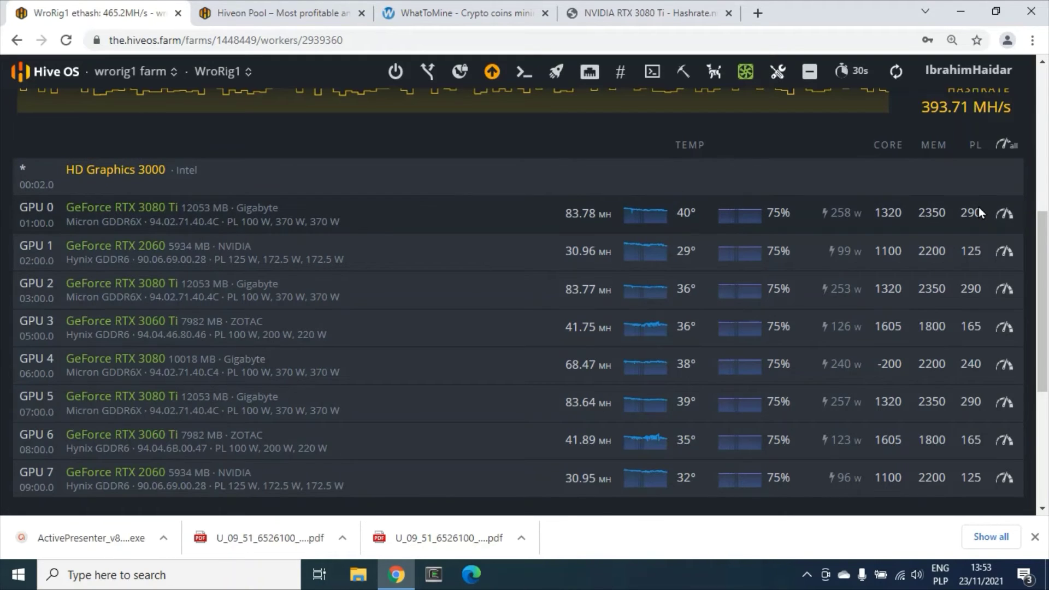
double_click(973, 213)
left_click(829, 175)
Compare GPU 0's hashrate and actual power draw with its memory and core clock settings.
left_click_drag(562, 212, 597, 213)
left_click(856, 208)
left_click_drag(856, 209, 837, 212)
left_click_drag(866, 212, 820, 212)
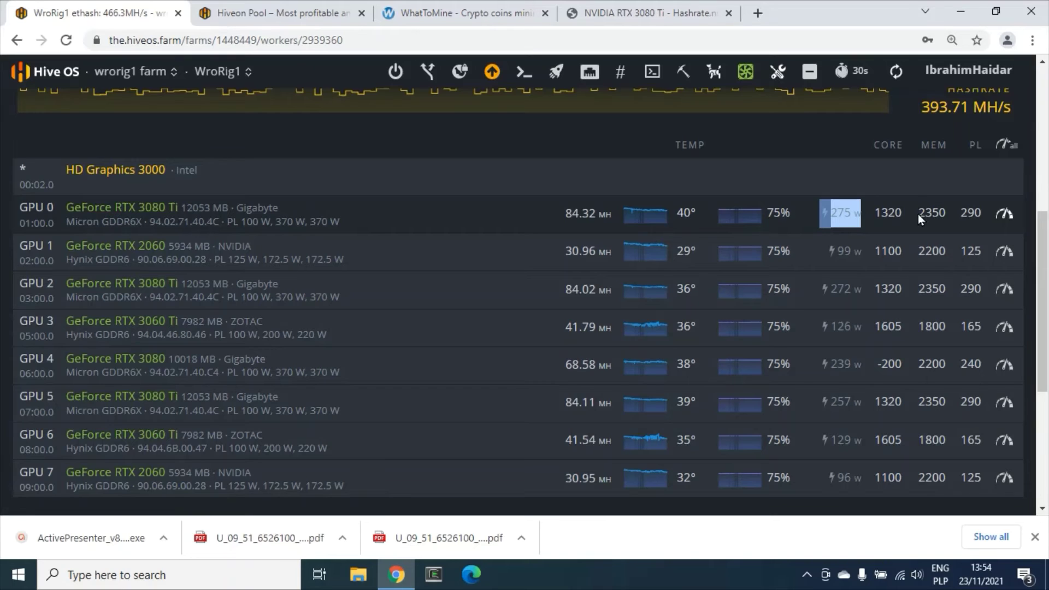
left_click_drag(918, 214, 946, 214)
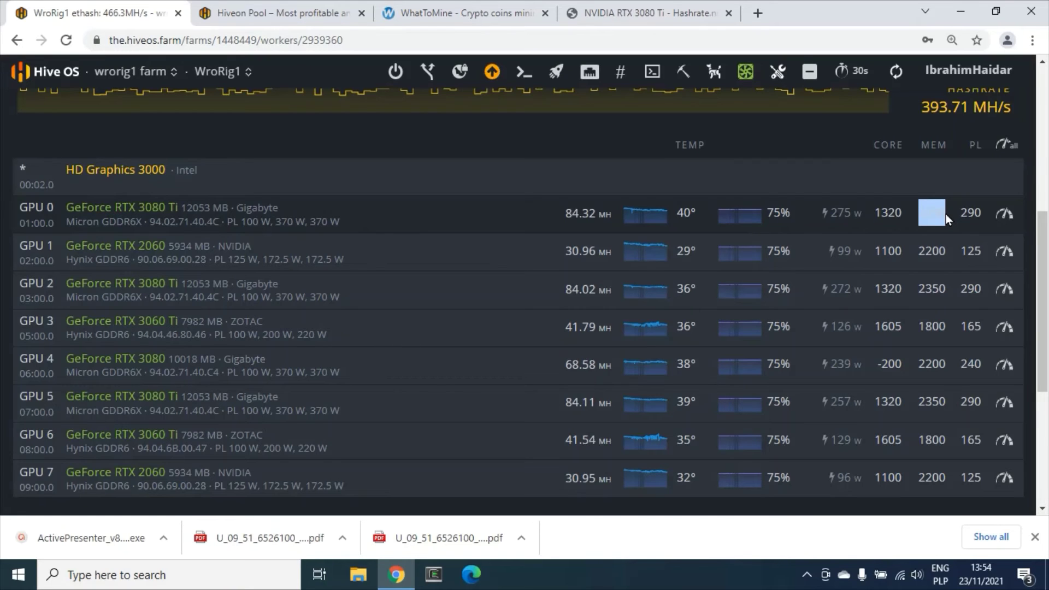
left_click(883, 211)
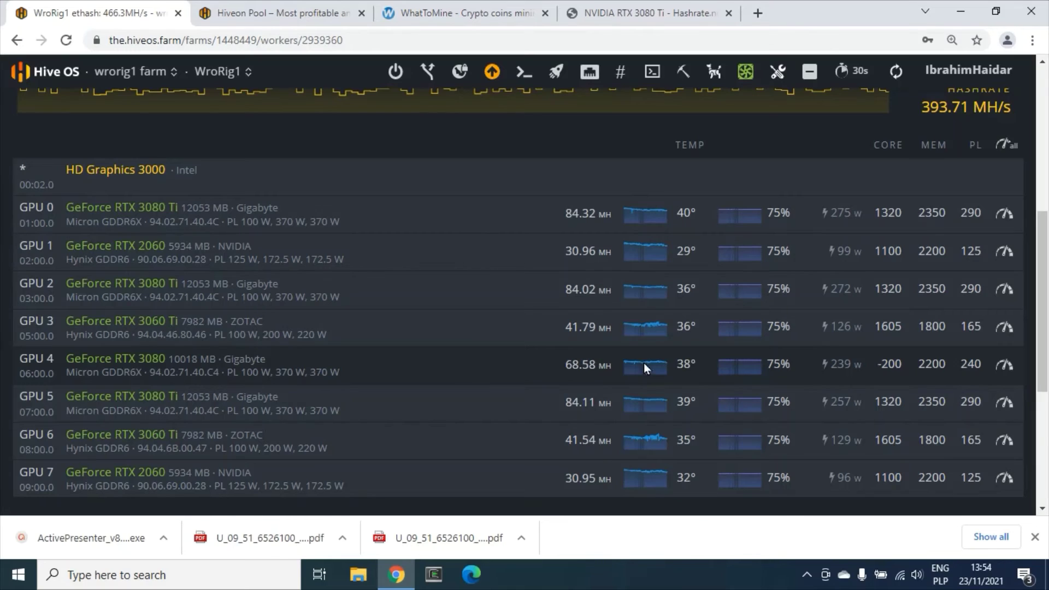
Check the RTX 3080's core, memory and hashrate values against the core clock and hashrate of GPU 0.
left_click_drag(874, 363, 899, 362)
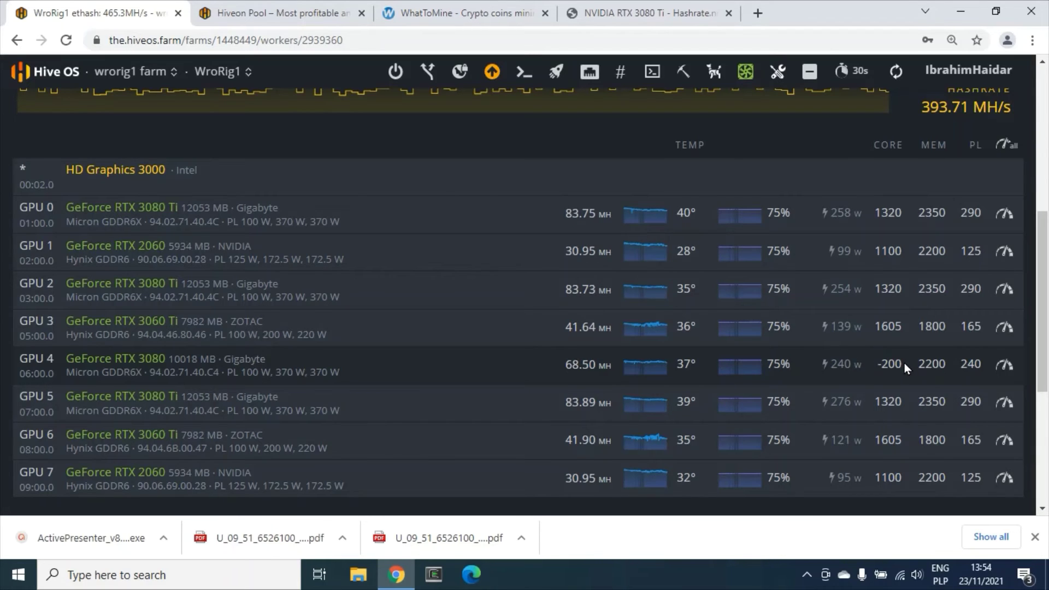
double_click(923, 364)
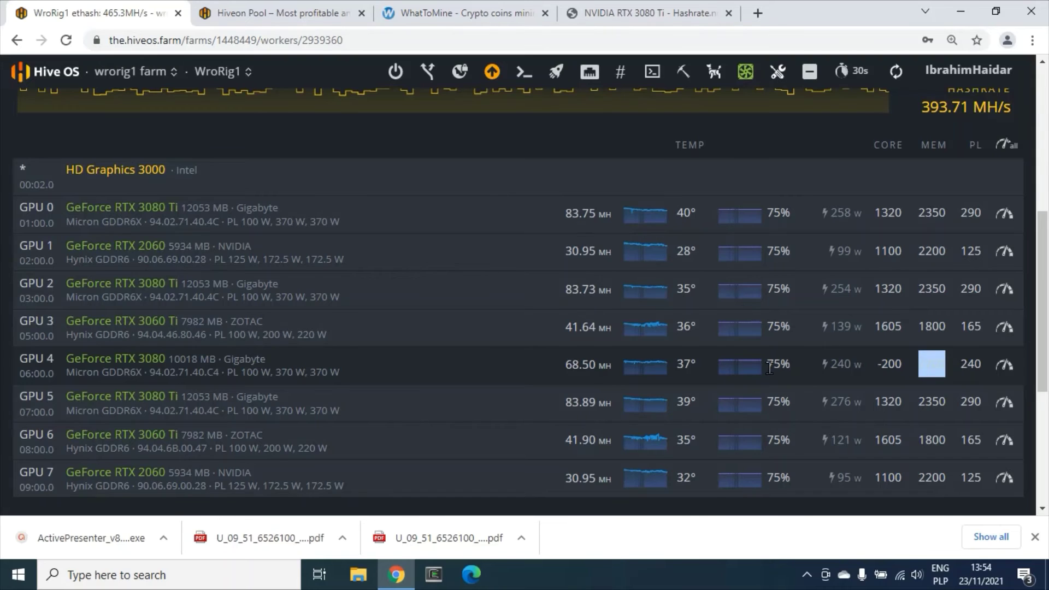
left_click_drag(523, 370, 494, 377)
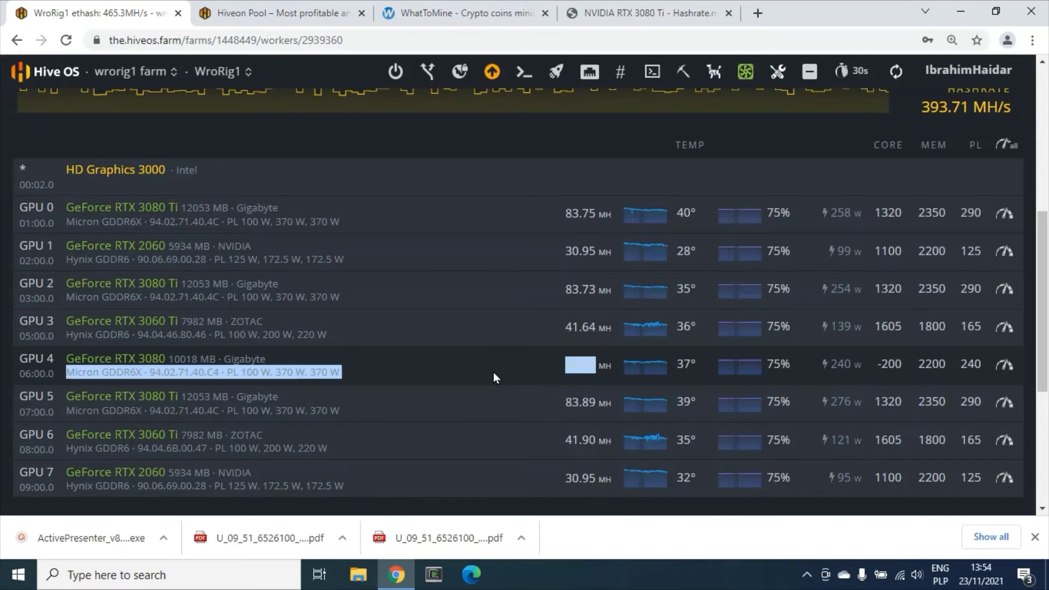
left_click(493, 373)
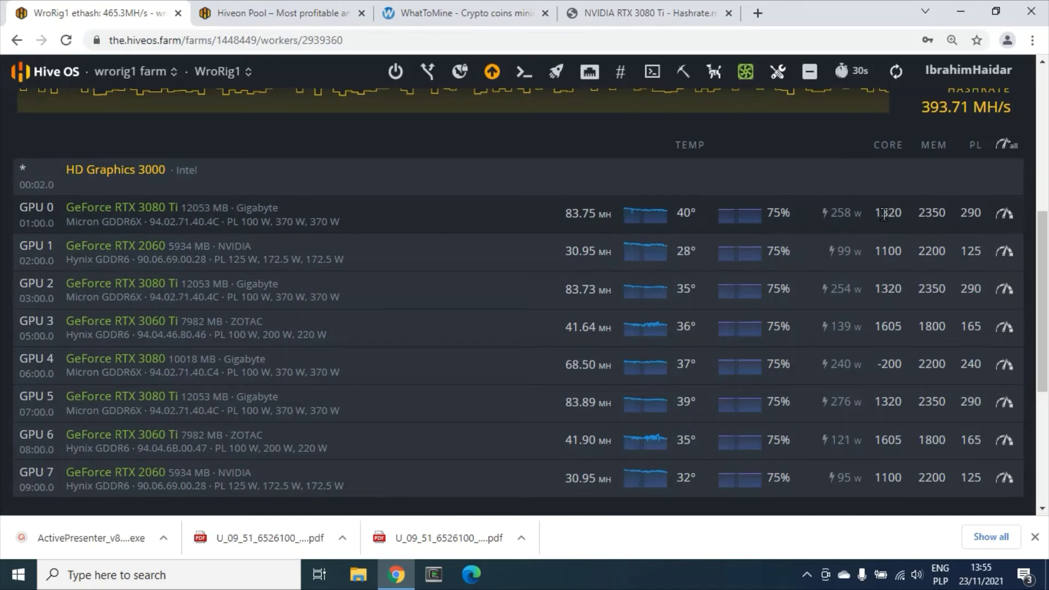
left_click(883, 214)
triple_click(572, 208)
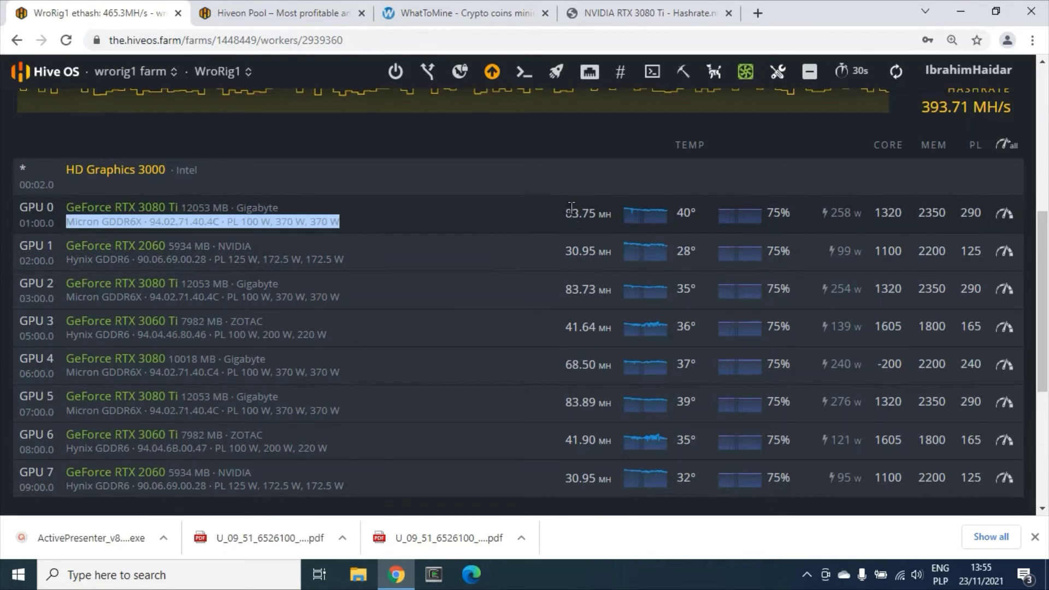
Check the hashrate, temperature and power limit of GPU 0 in the GPU list.
left_click_drag(571, 208, 607, 212)
left_click_drag(700, 212, 677, 212)
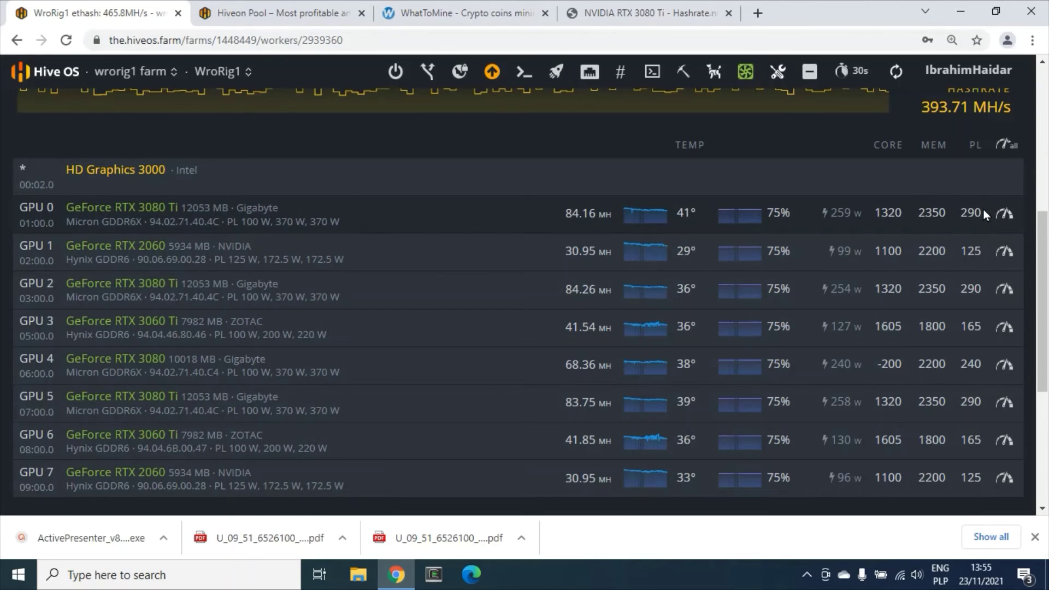
left_click_drag(986, 214, 961, 213)
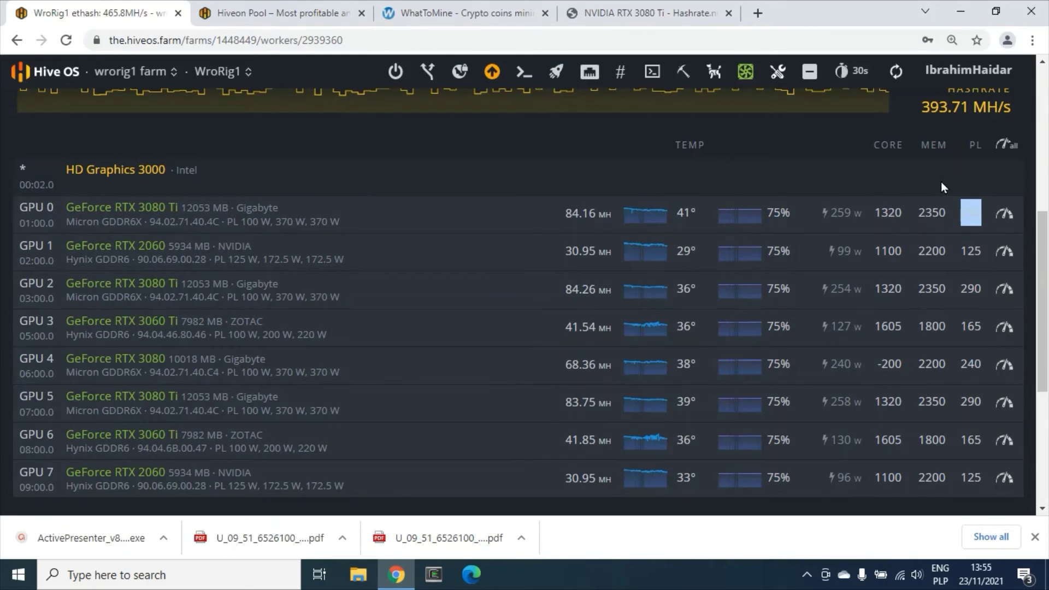
left_click_drag(678, 212, 692, 213)
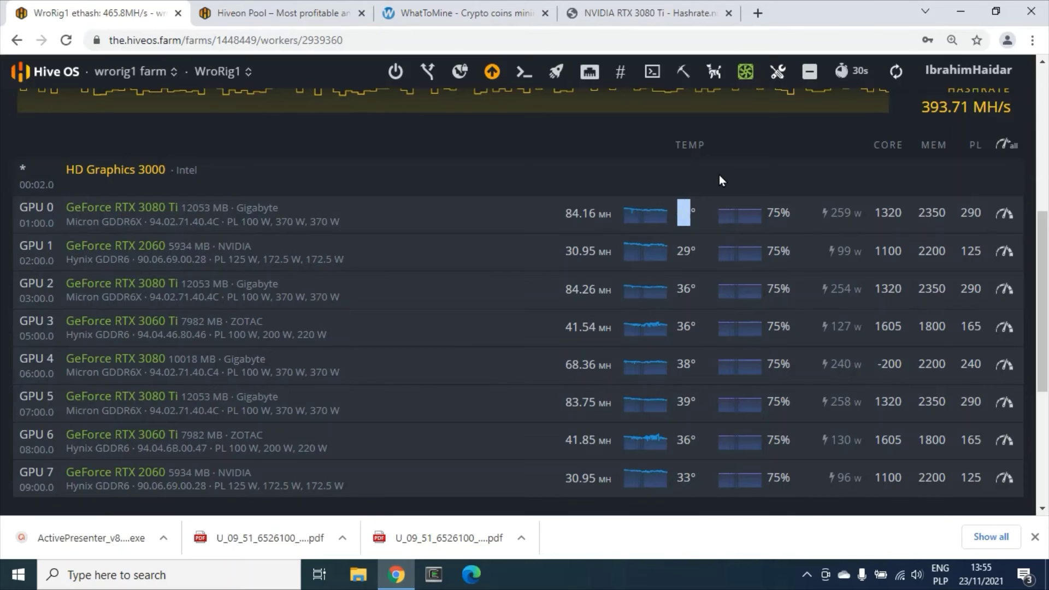
left_click(715, 172)
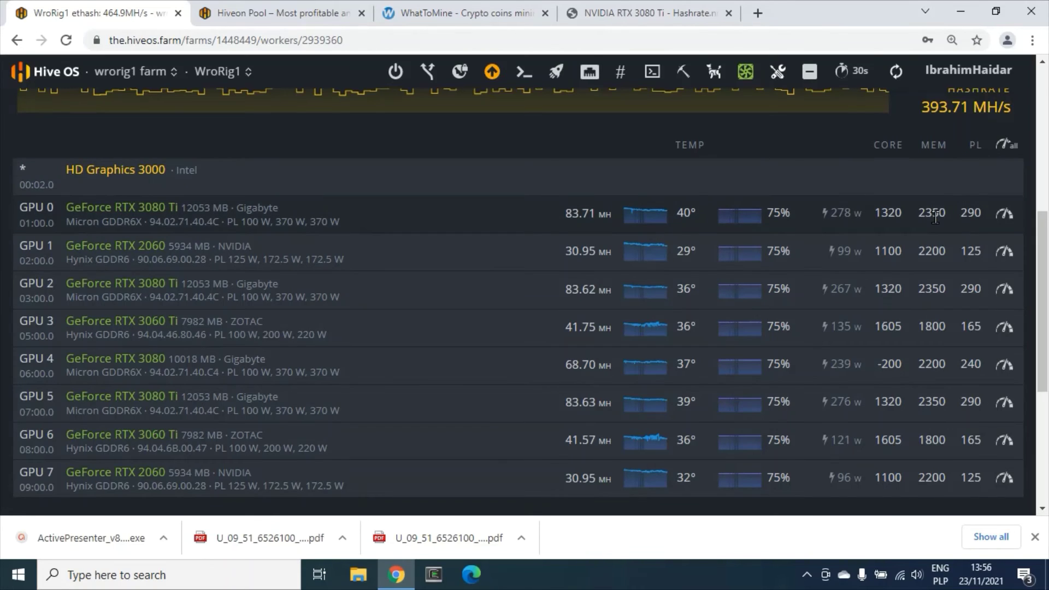
Compare GPU 0's memory clock setting with the hashrate it delivers.
left_click(933, 214)
left_click_drag(566, 211, 588, 211)
left_click_drag(565, 214, 605, 224)
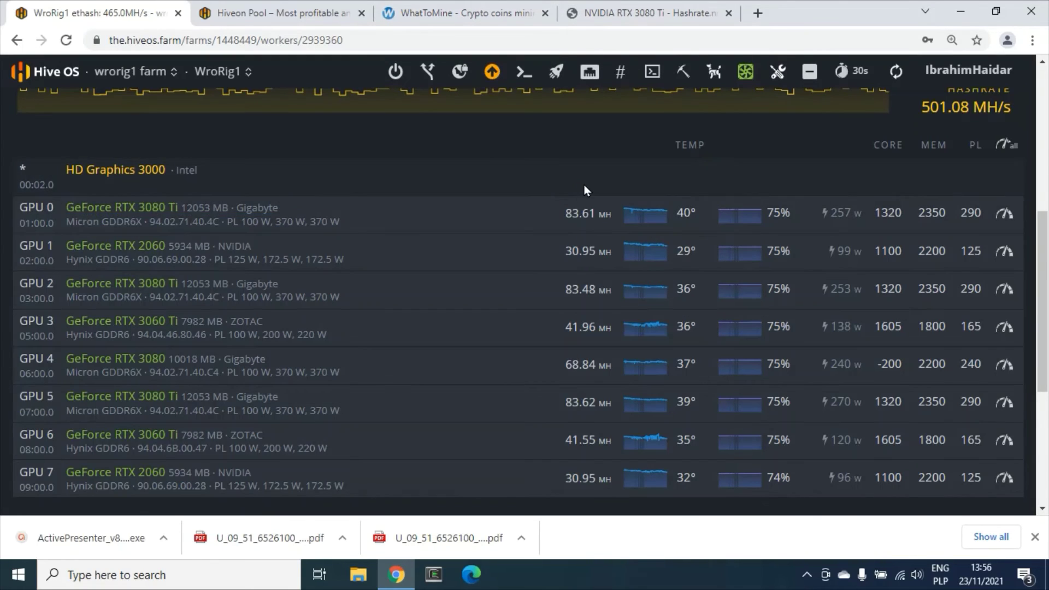
left_click_drag(561, 208, 615, 218)
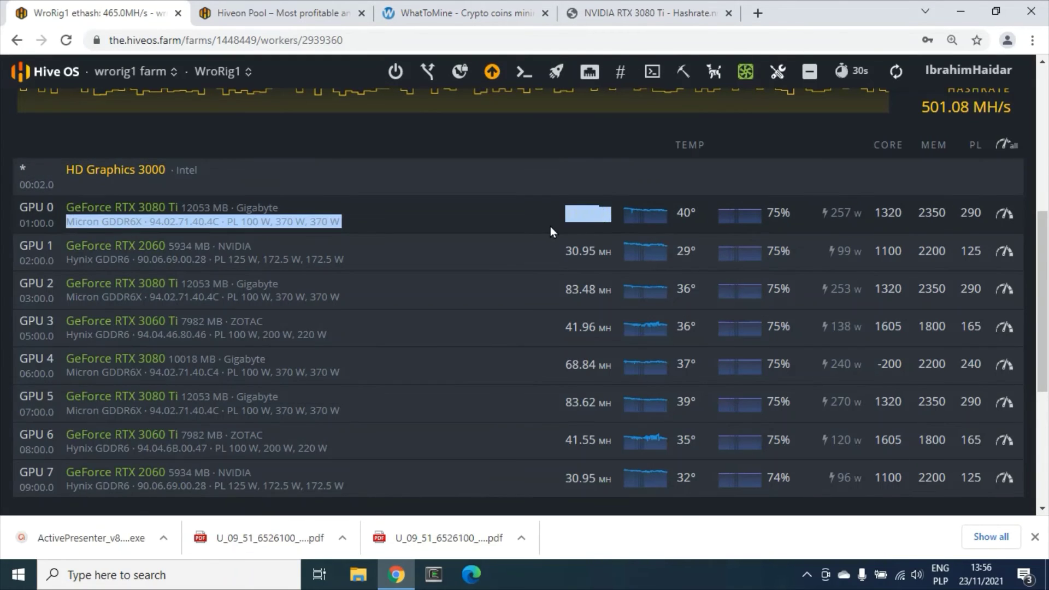
left_click(525, 166)
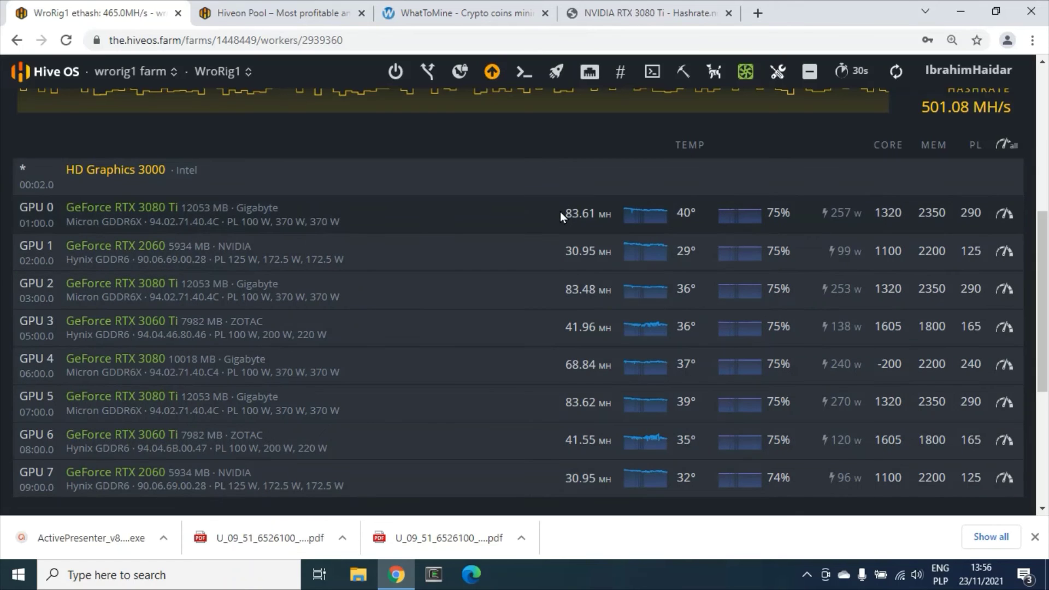
left_click_drag(588, 213, 613, 214)
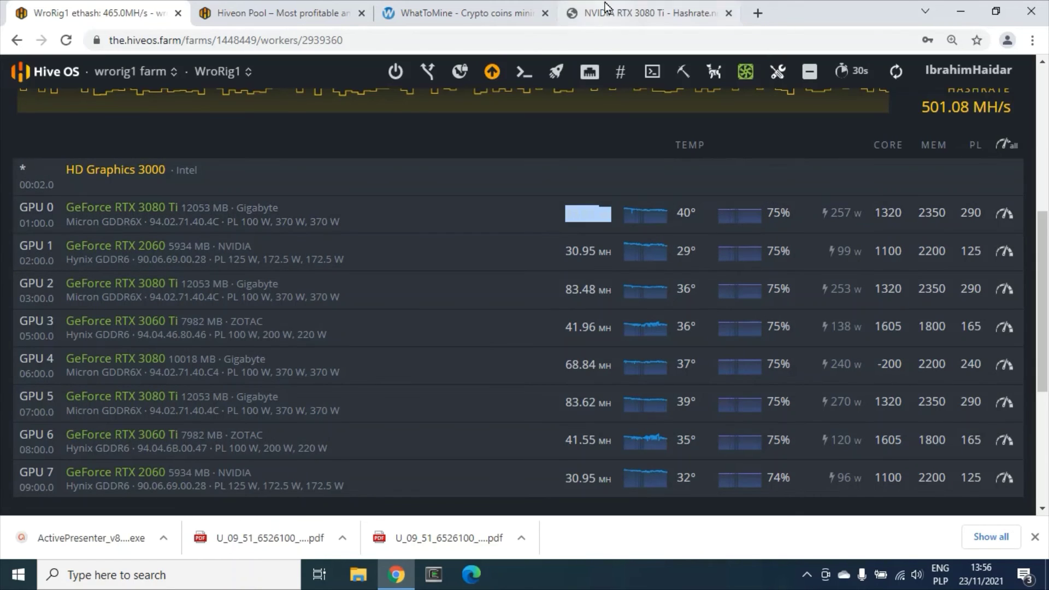
Check the WhatToMine Ethash figures and Hashrate.no's RTX 3080 Ti Ethereum overclocks, and return to WroRig1 in Hive OS.
left_click(491, 11)
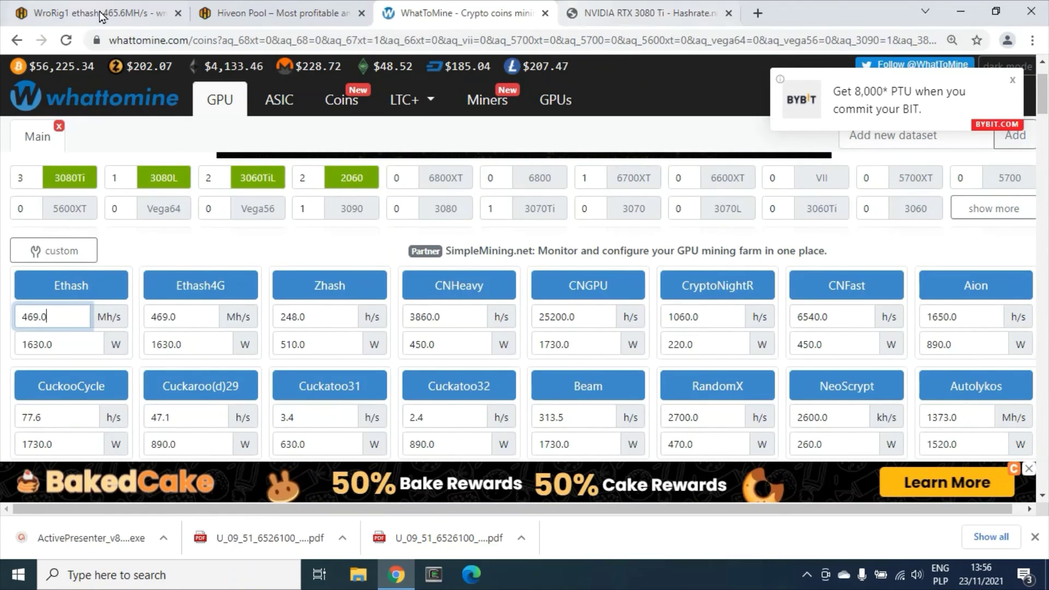
left_click(73, 17)
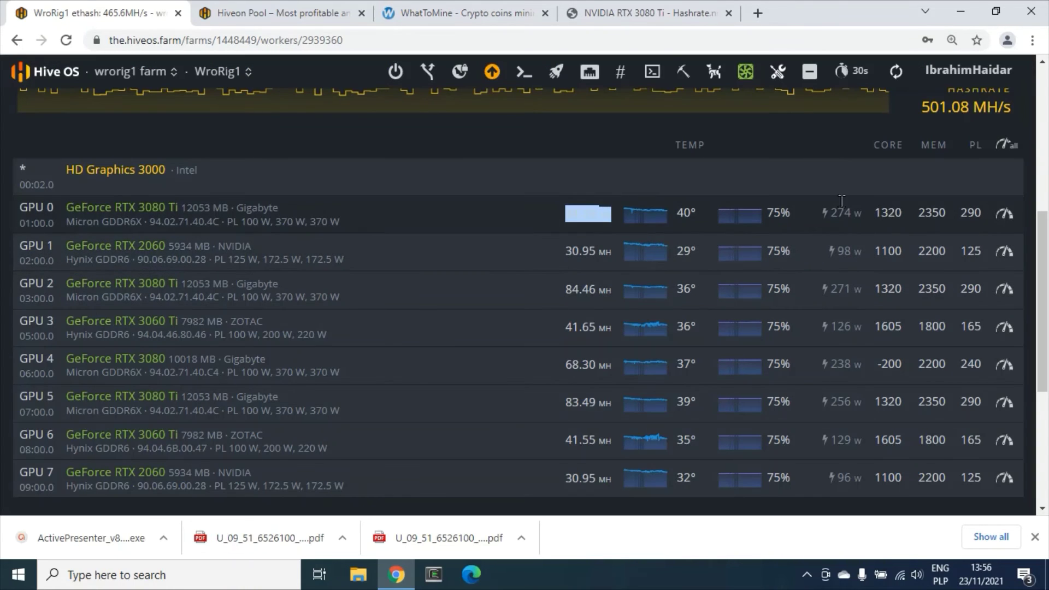
left_click(640, 11)
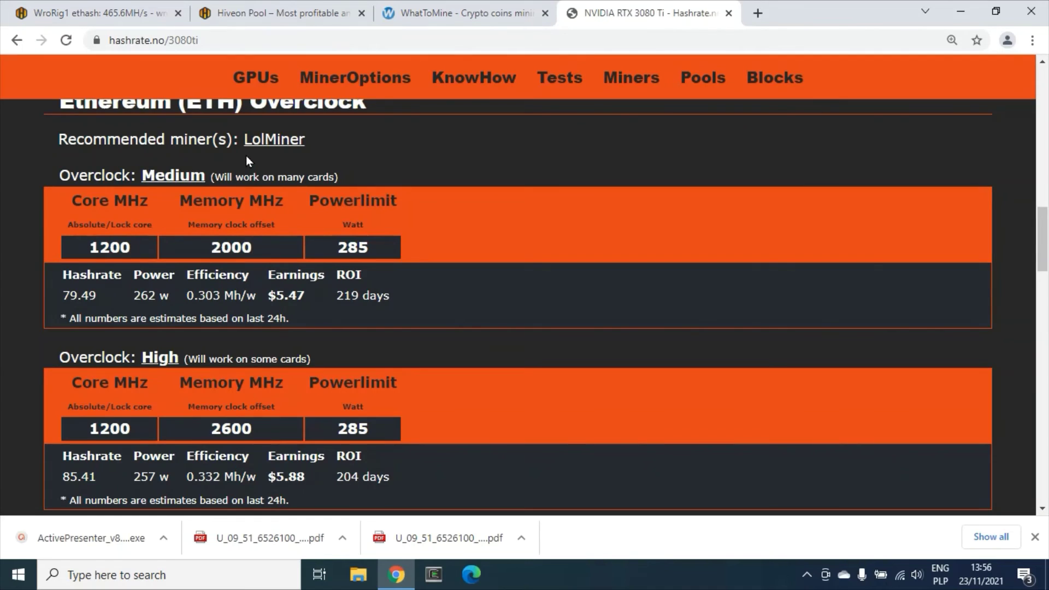
left_click(96, 13)
View the popular overclocking presets for GPU 0, the RTX 3080 Ti, and close its settings without changes.
left_click(1013, 213)
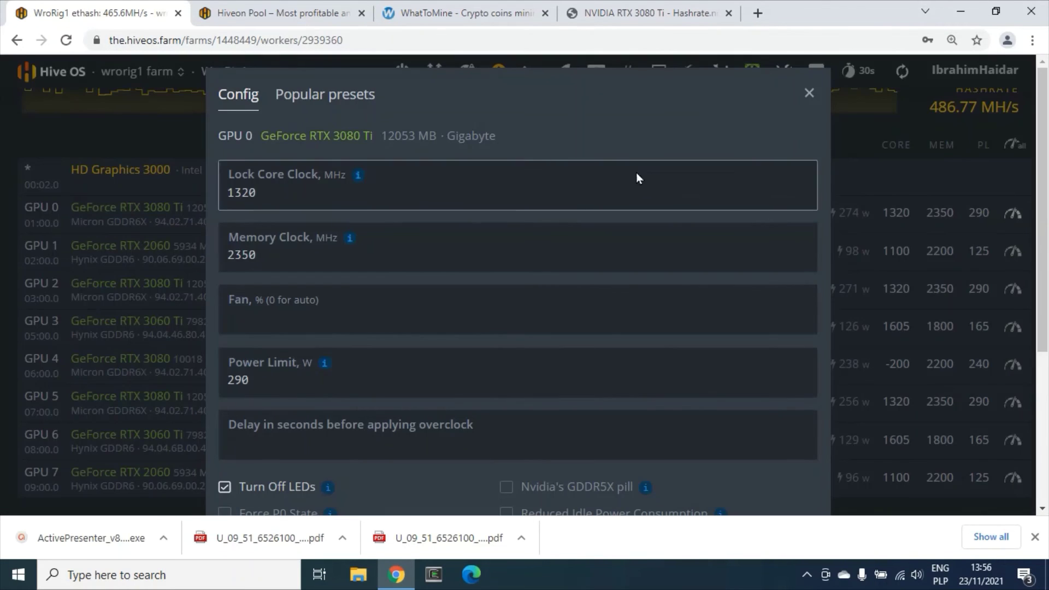
left_click(362, 107)
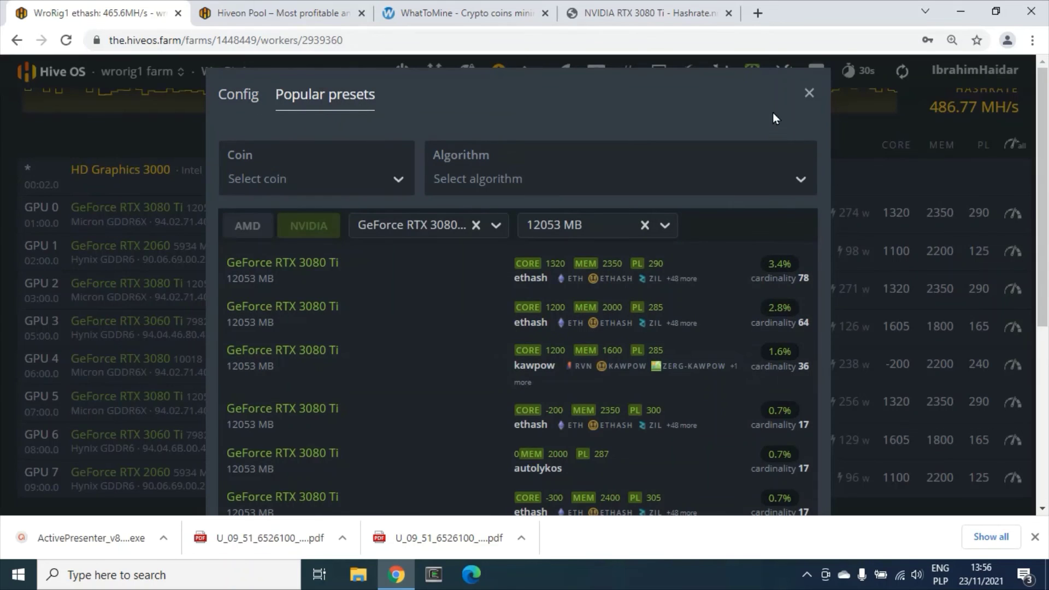
left_click(808, 94)
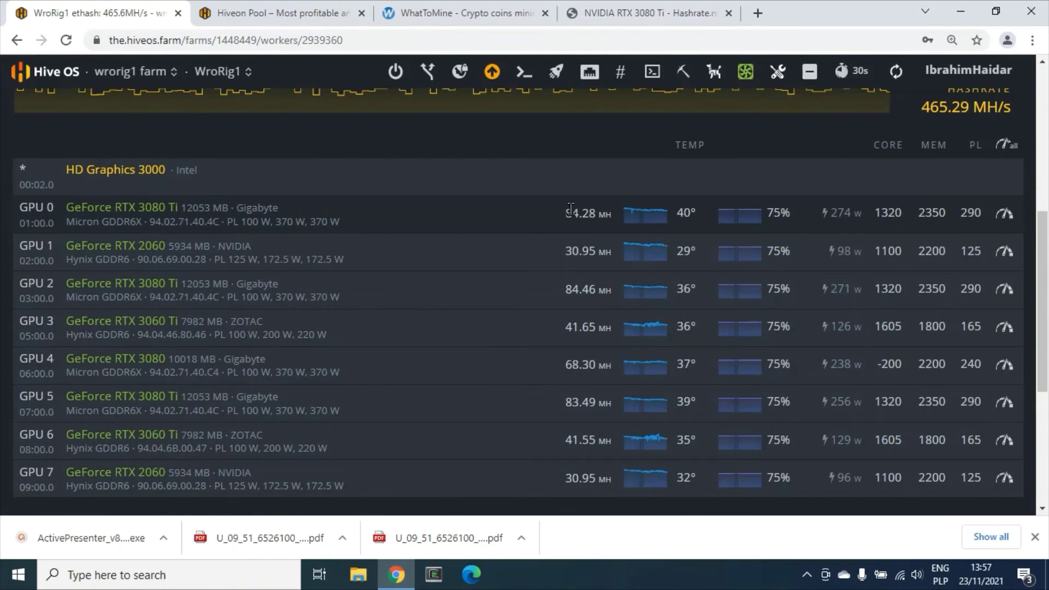
Compare GPU 0's hashrate and the other cards' hashrates with the rig's total Ethash hashrate.
left_click_drag(571, 210, 610, 214)
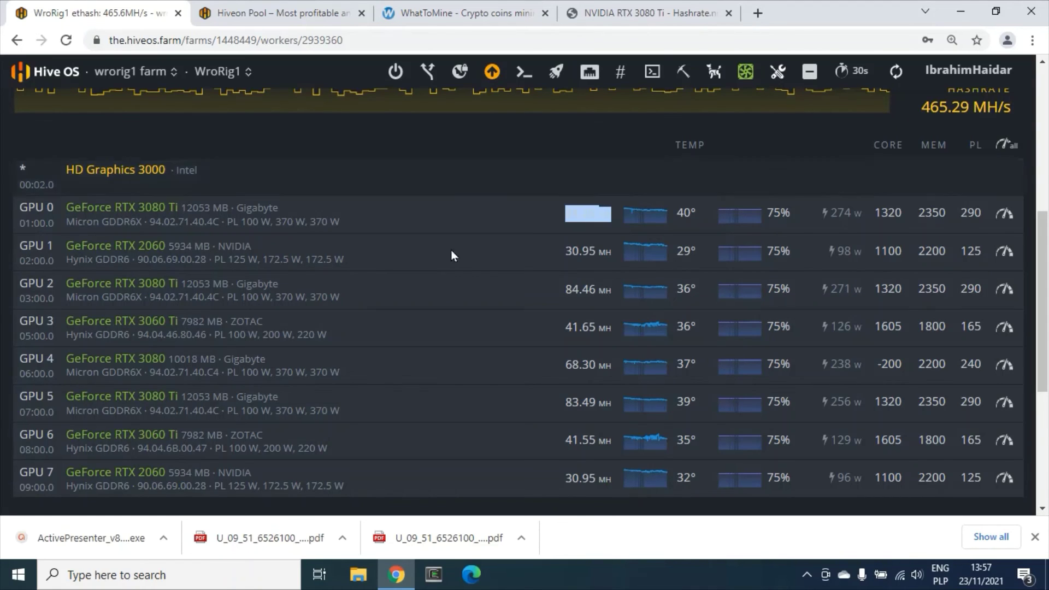
scroll(405, 147, "up", 6)
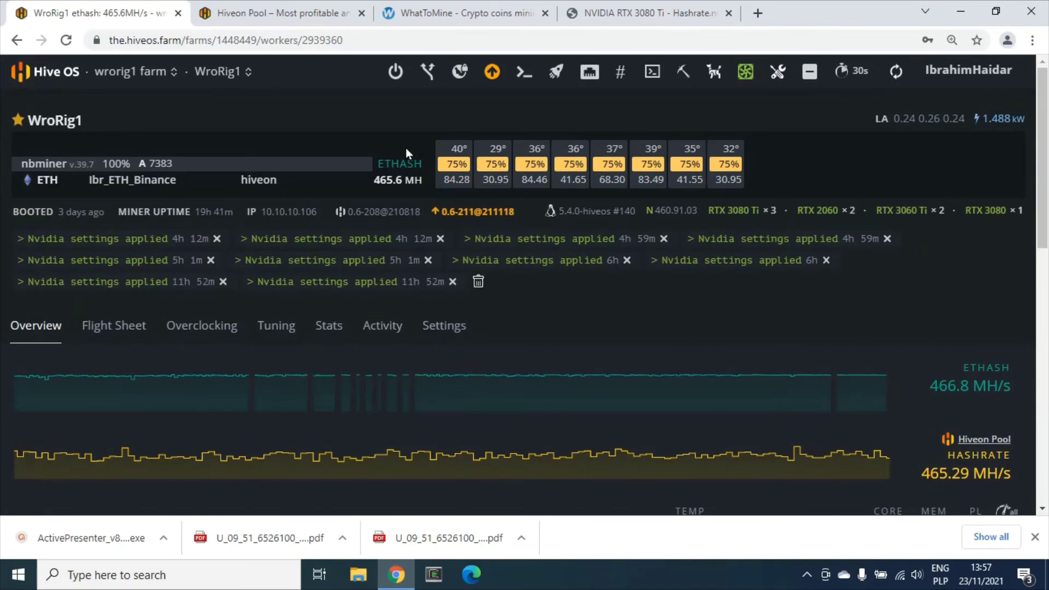
scroll(406, 148, "down", 9)
scroll(405, 148, "up", 1)
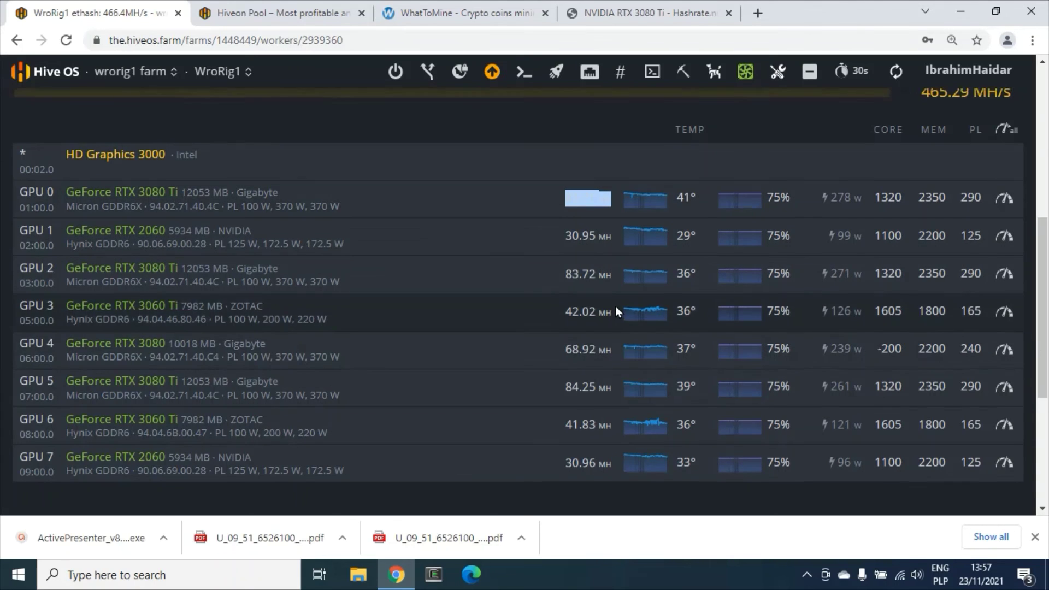
scroll(614, 304, "up", 7)
left_click_drag(369, 181, 417, 180)
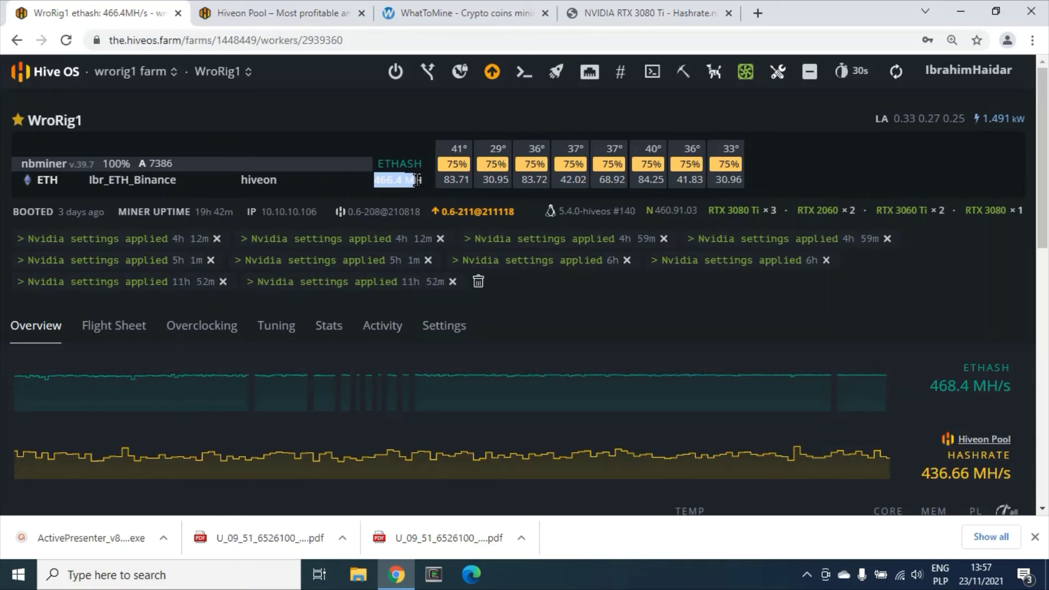
left_click(835, 155)
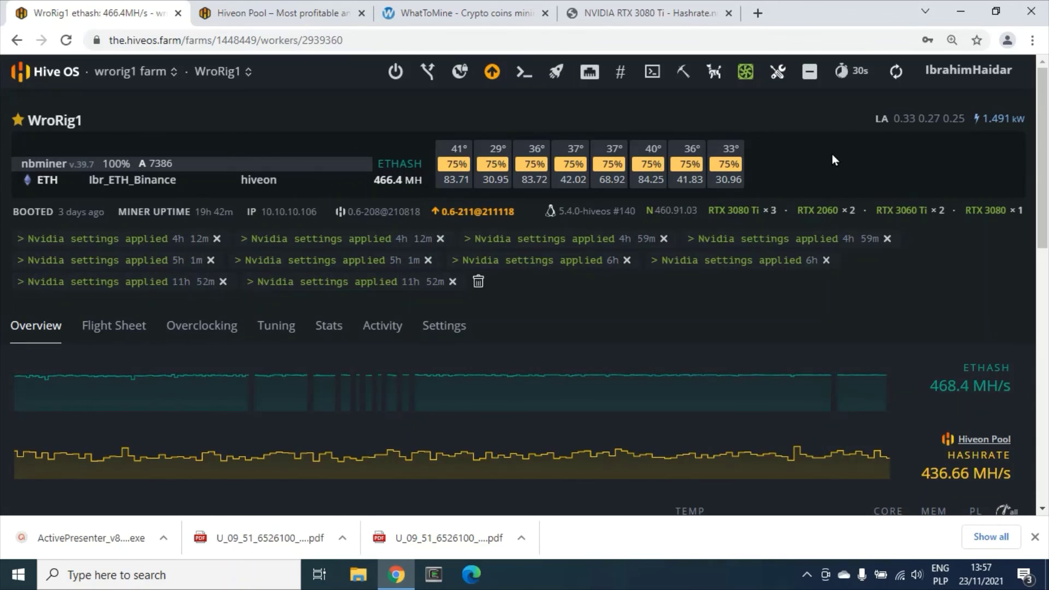
Check WroRig1's total power consumption against the Ethash hashrate and power estimates in WhatToMine.
scroll(831, 155, "down", 4)
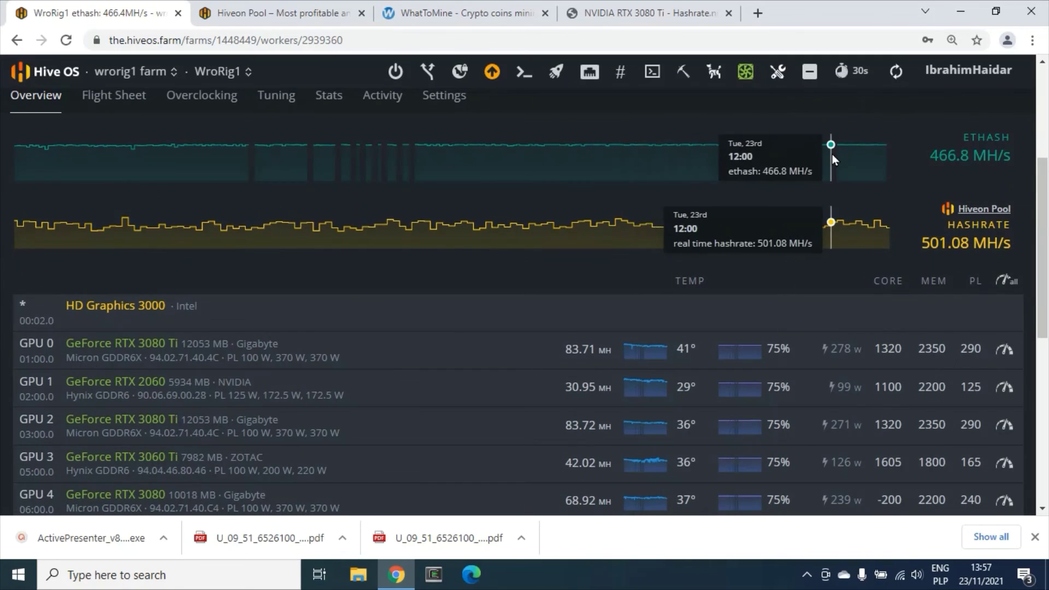
scroll(831, 154, "down", 5)
scroll(736, 466, "down", 2)
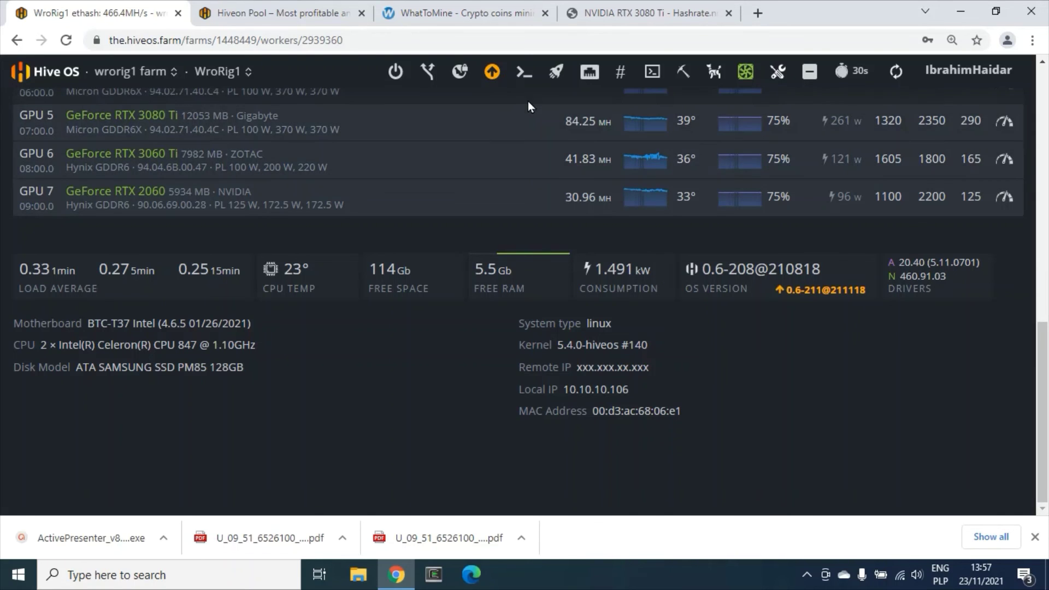
left_click(438, 10)
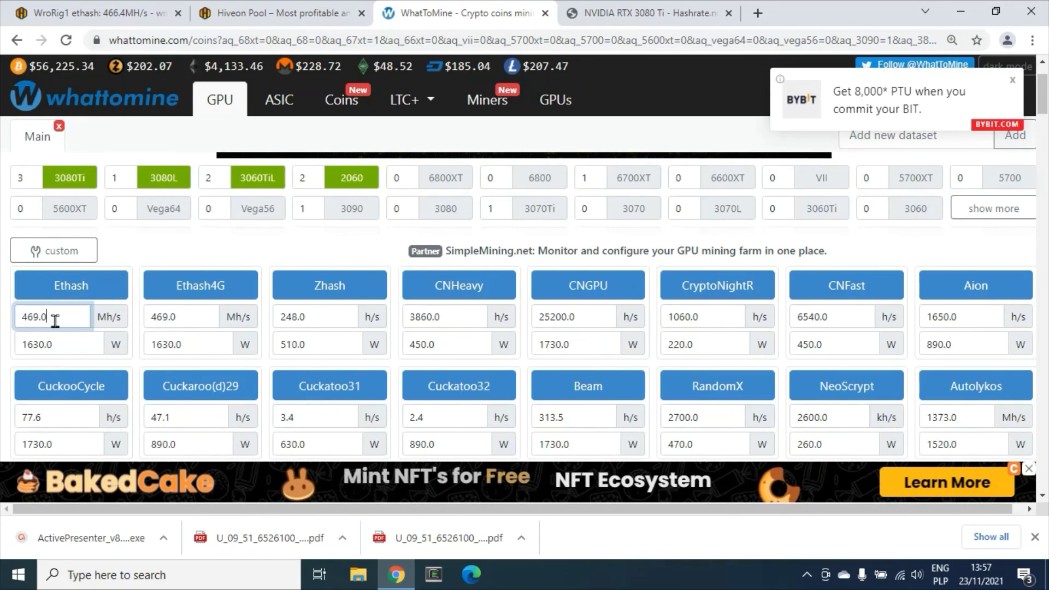
left_click(75, 345)
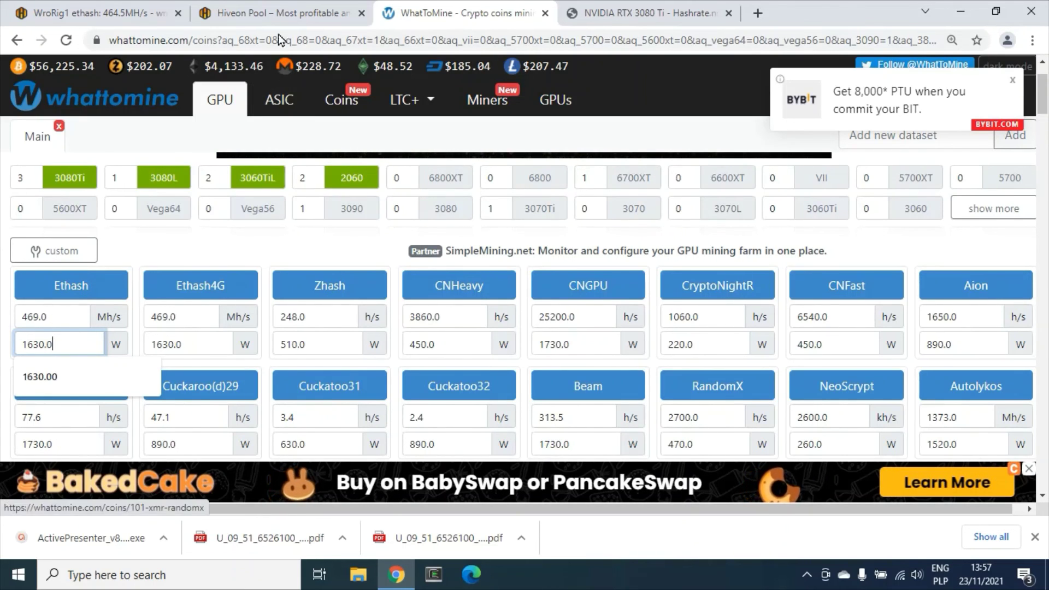
Return to WroRig1 in Hive OS and review its total consumption and each GPU's power draw.
left_click(112, 14)
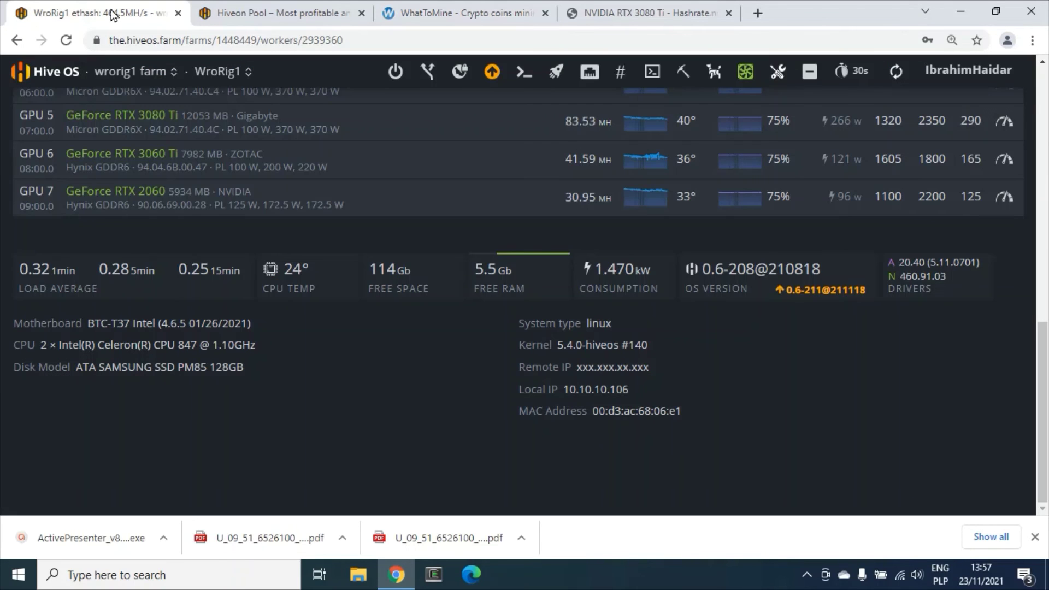
scroll(677, 249, "up", 10)
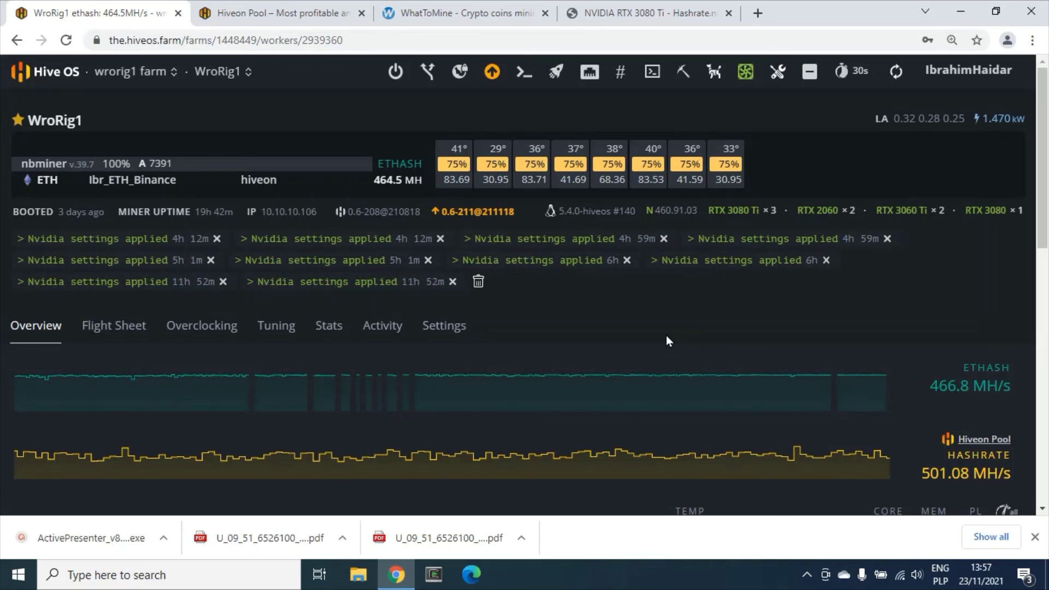
scroll(657, 313, "down", 5)
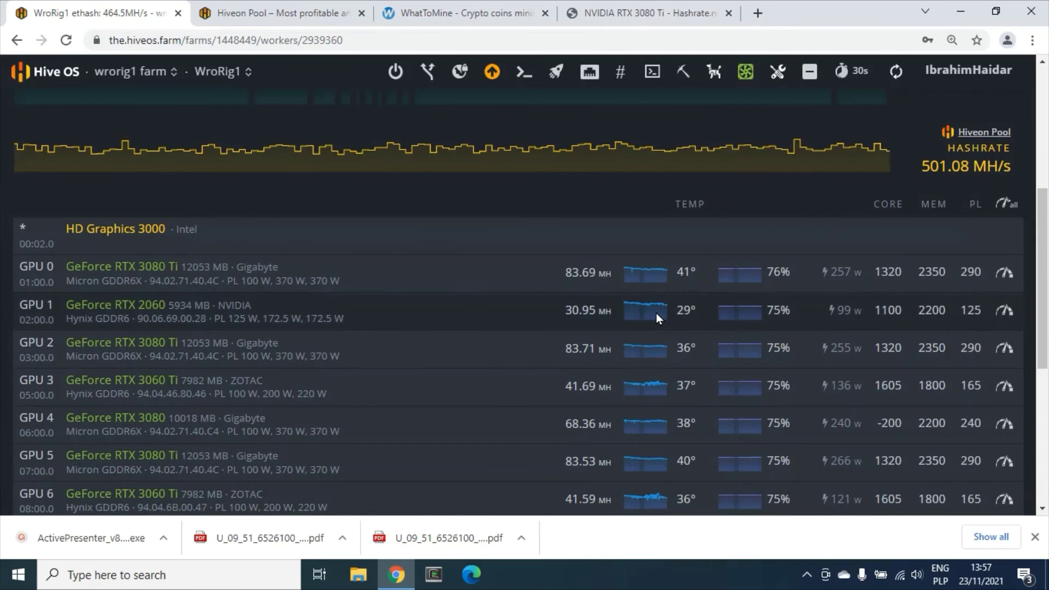
scroll(657, 314, "down", 2)
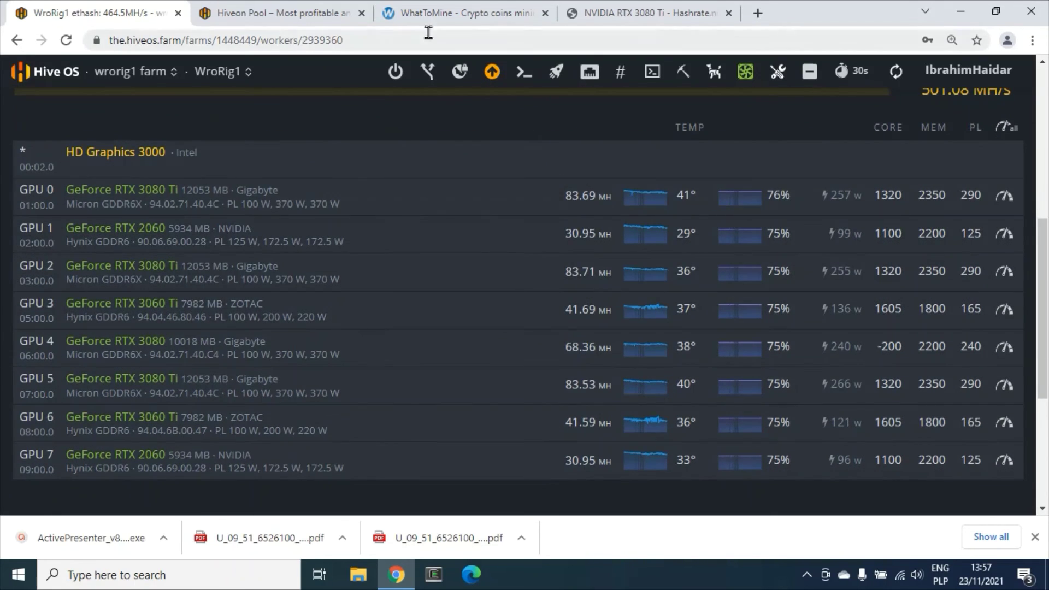
Review the Ethash power estimate and electricity cost settings in WhatToMine, and return to WroRig1's GPU list.
left_click(459, 10)
scroll(12, 308, "down", 4)
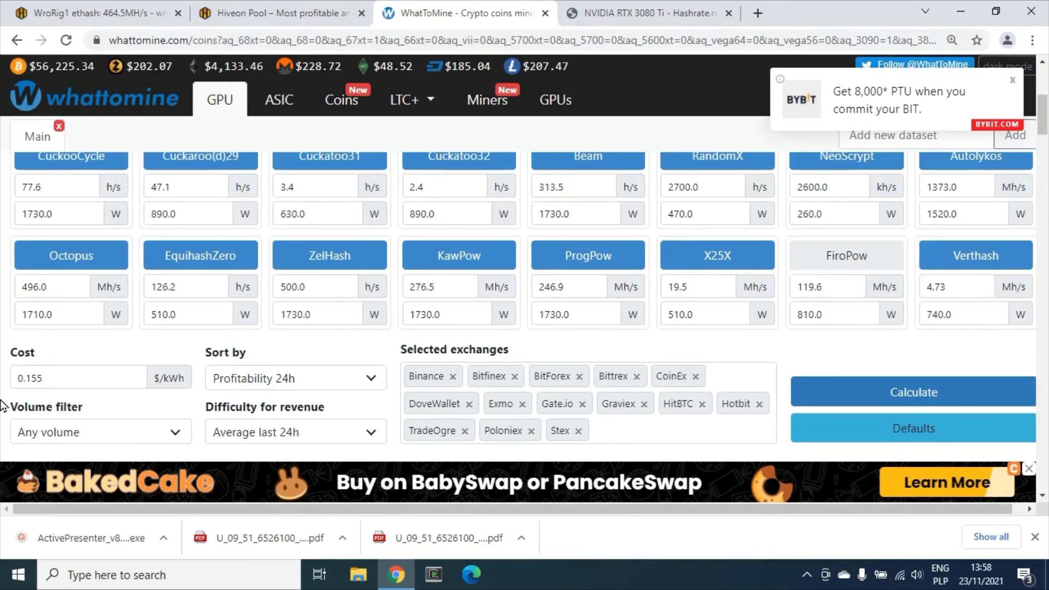
scroll(17, 213, "up", 5)
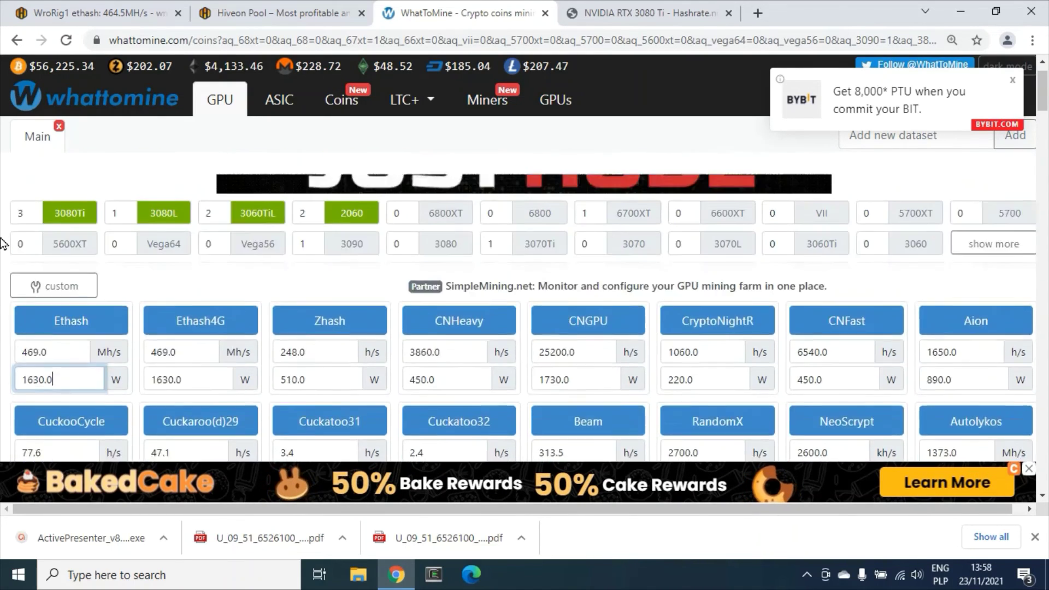
left_click_drag(63, 421, 13, 425)
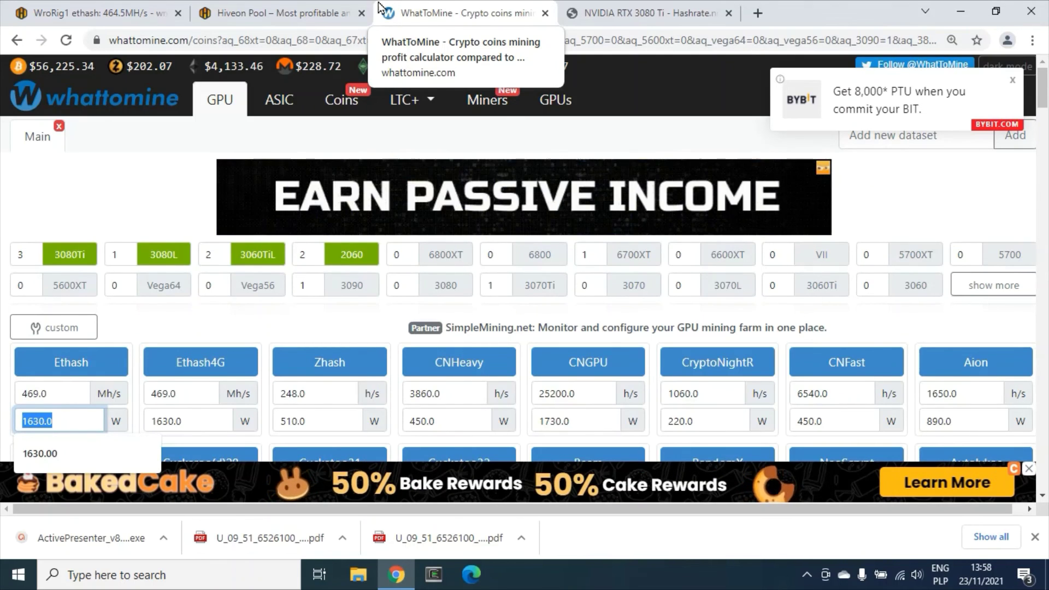
left_click(93, 13)
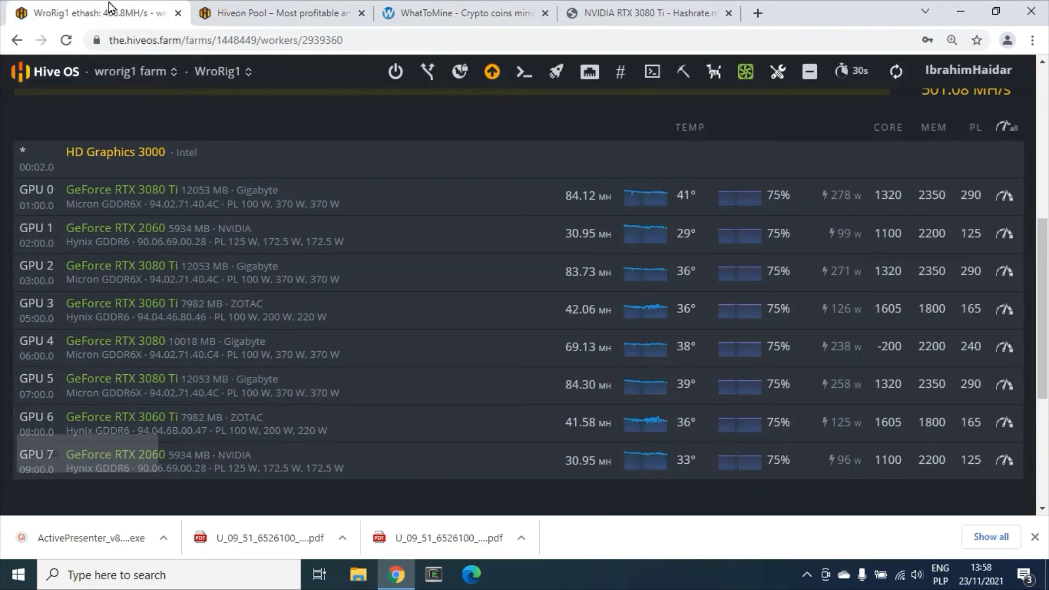